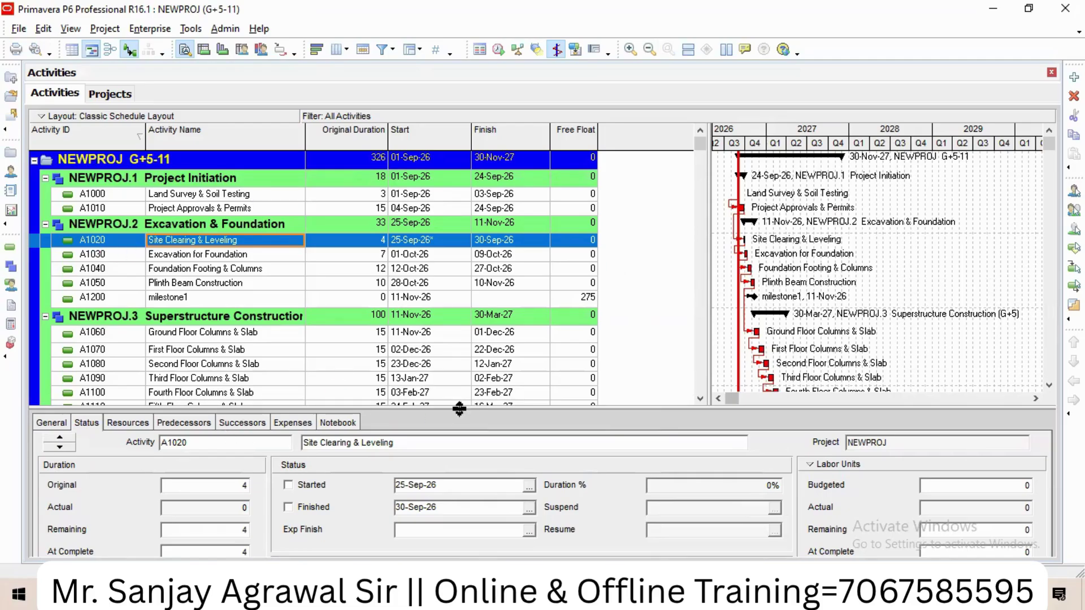
Step: Remove the primary constraint from activity A1020 Site Clearing & Leveling by setting it to < None >
{"action": "left_click_drag", "start_coordinate": [474, 362], "coordinate": [475, 355]}
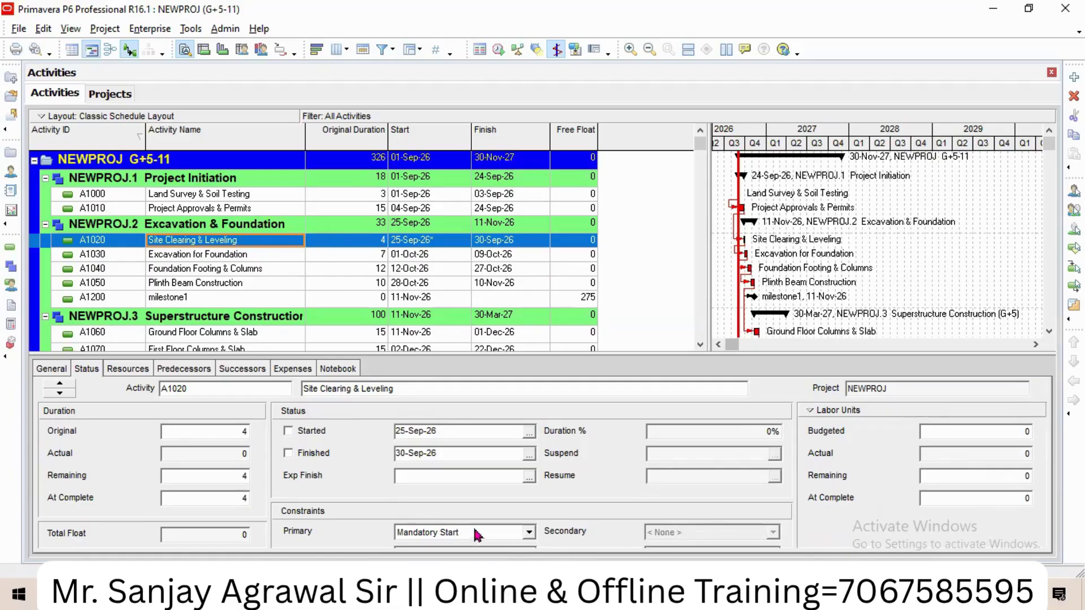
{"action": "left_click_drag", "start_coordinate": [613, 353], "coordinate": [611, 325]}
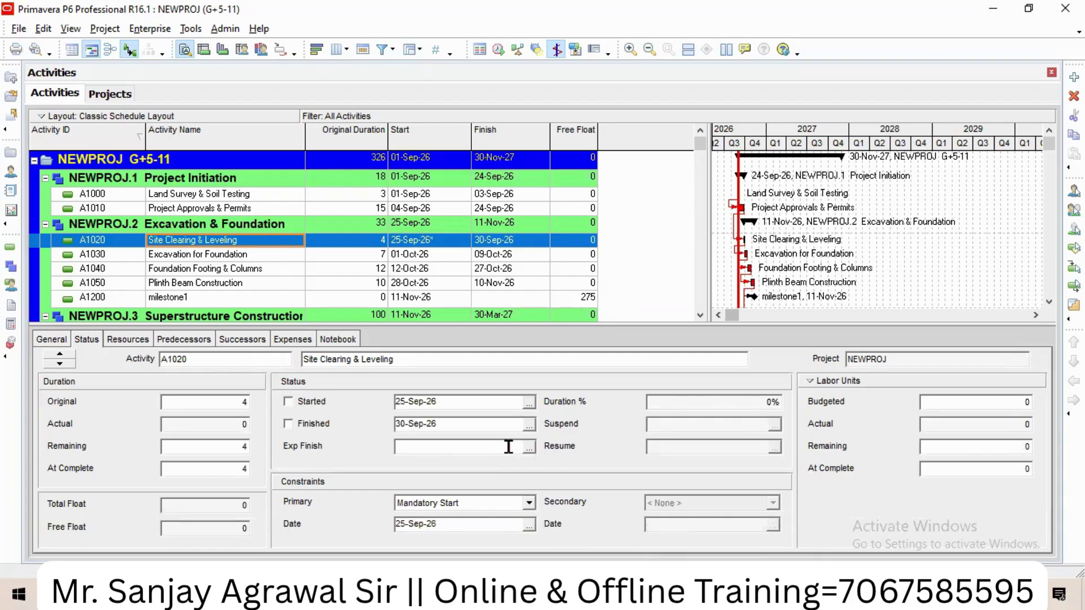
{"action": "left_click", "coordinate": [503, 502]}
{"action": "scroll", "coordinate": [452, 531], "scroll_direction": "up", "scroll_amount": 1}
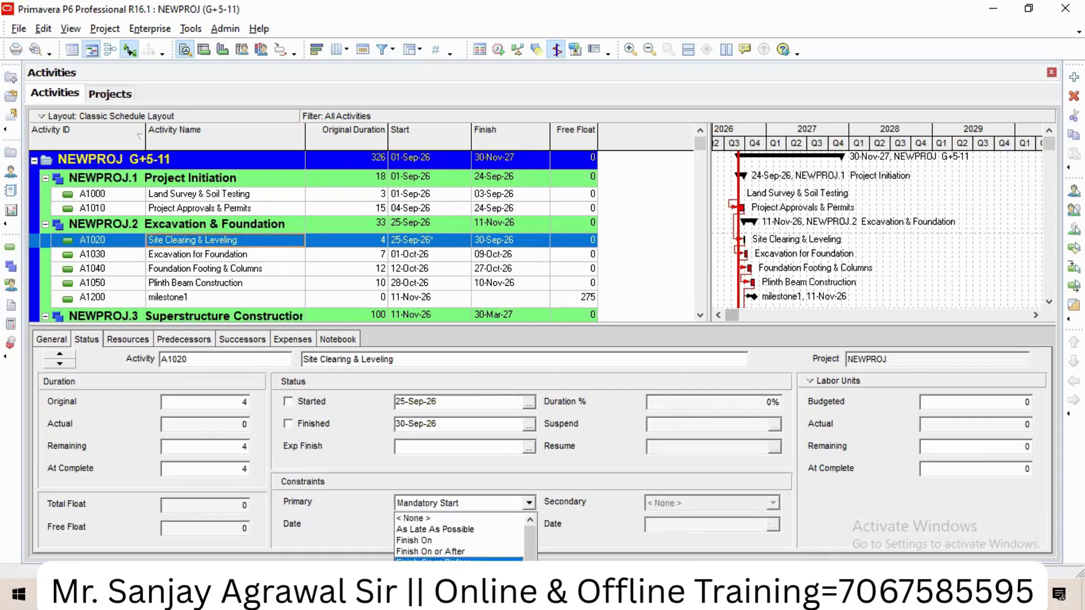
{"action": "left_click", "coordinate": [449, 520]}
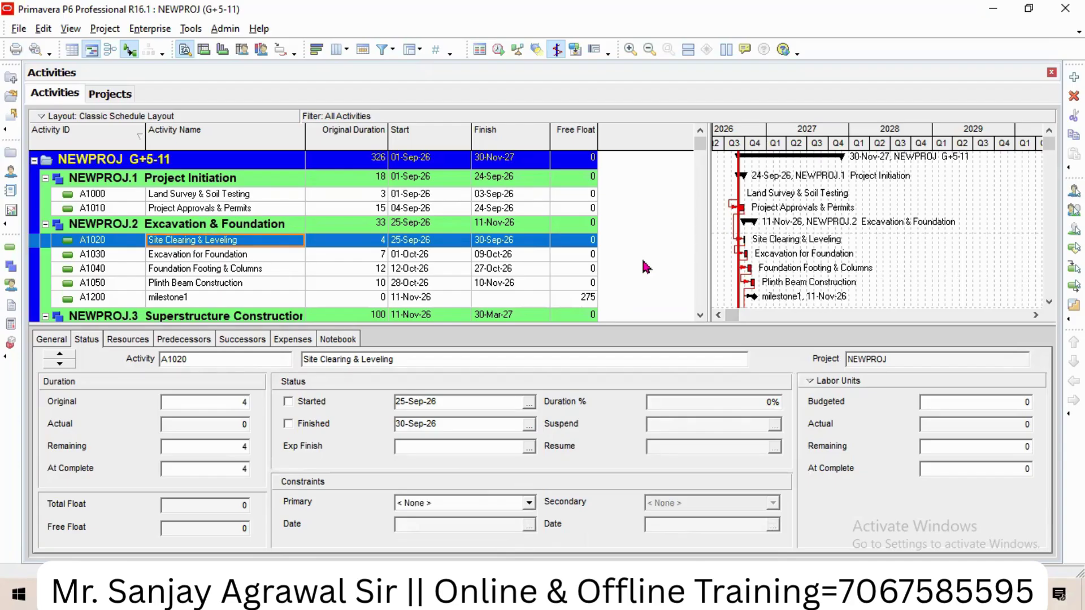
Step: Open the enterprise calendars and examine the available global calendars and the resource calendars
{"action": "left_click", "coordinate": [148, 31]}
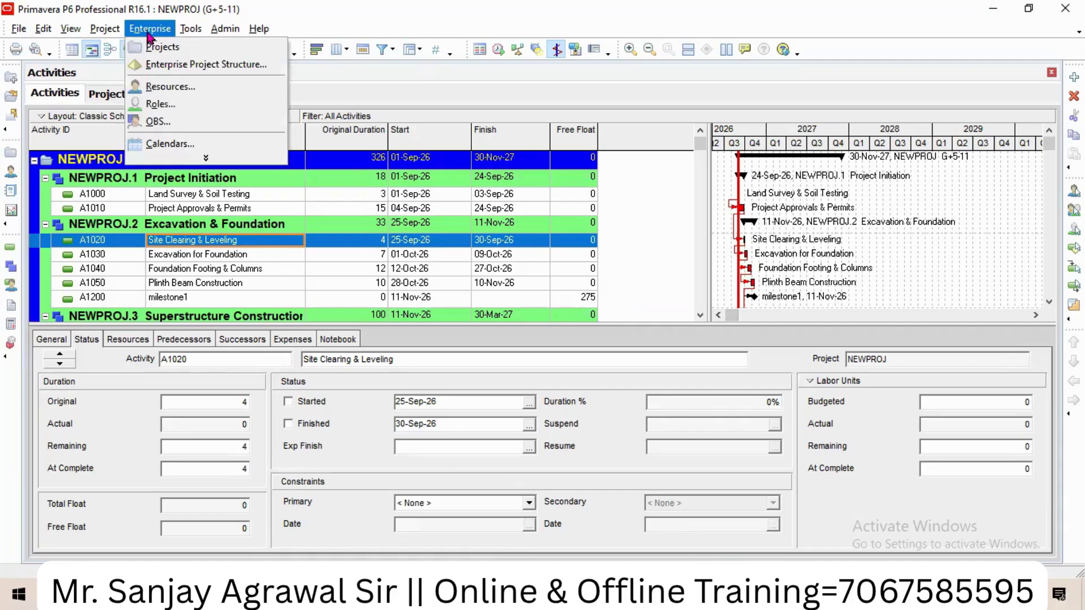
{"action": "left_click", "coordinate": [147, 34]}
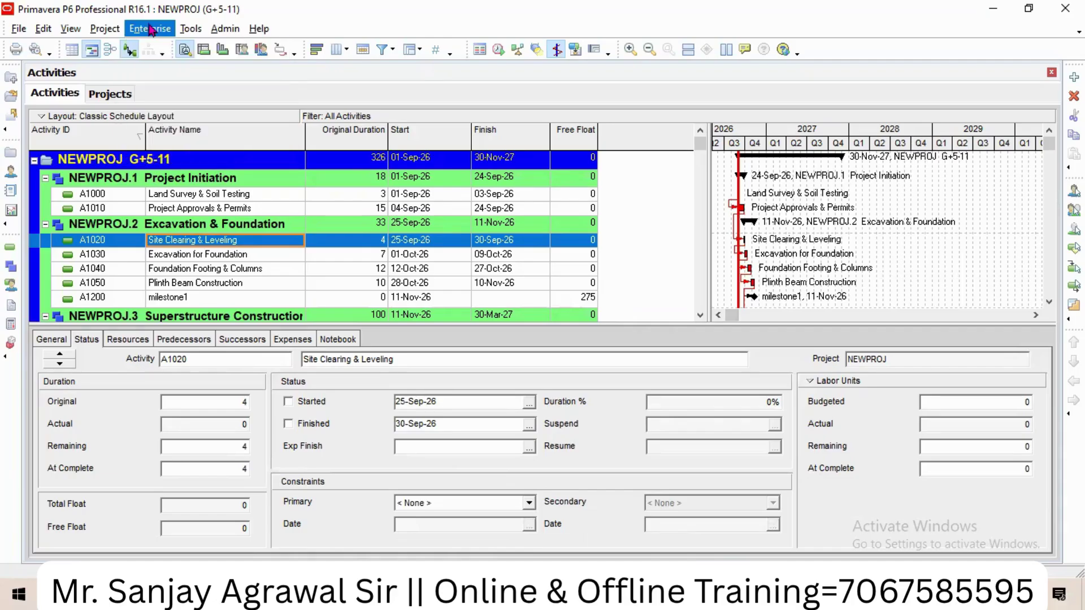
{"action": "left_click", "coordinate": [145, 34]}
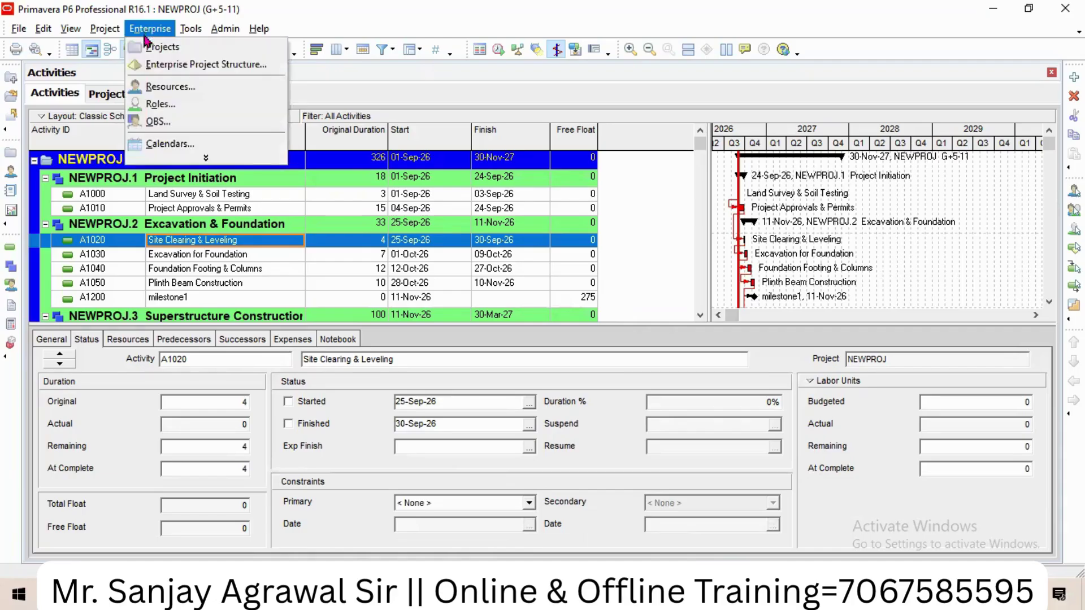
{"action": "left_click", "coordinate": [161, 147]}
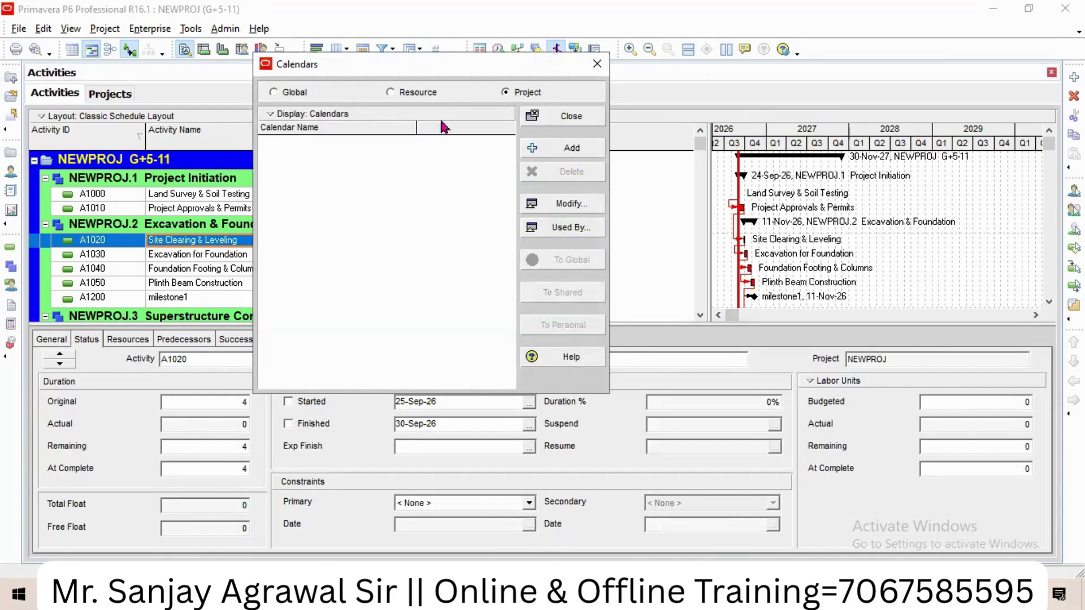
{"action": "left_click", "coordinate": [275, 94]}
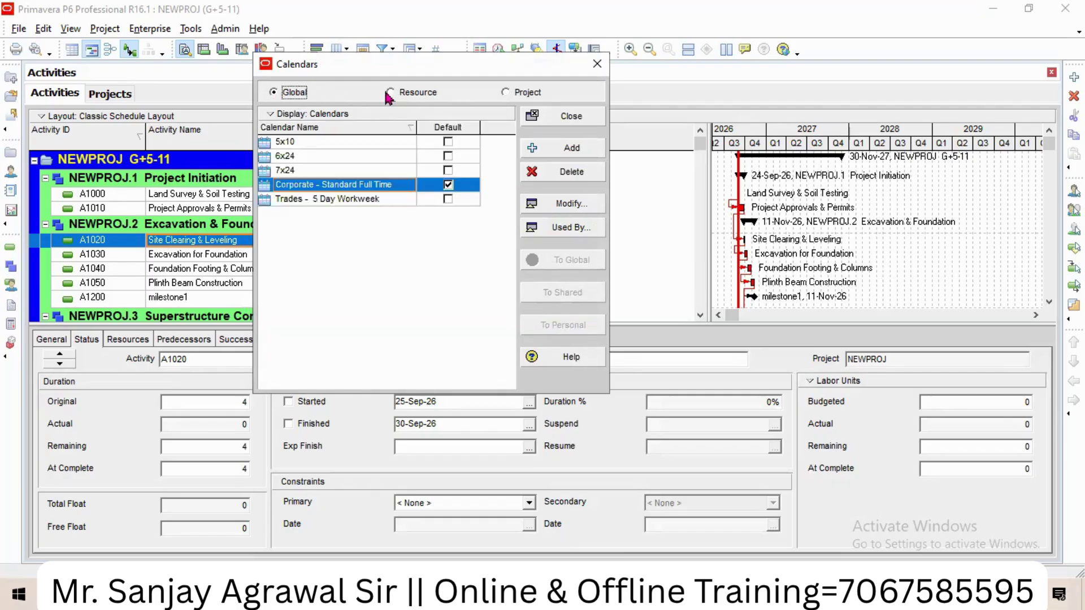
{"action": "left_click", "coordinate": [312, 146]}
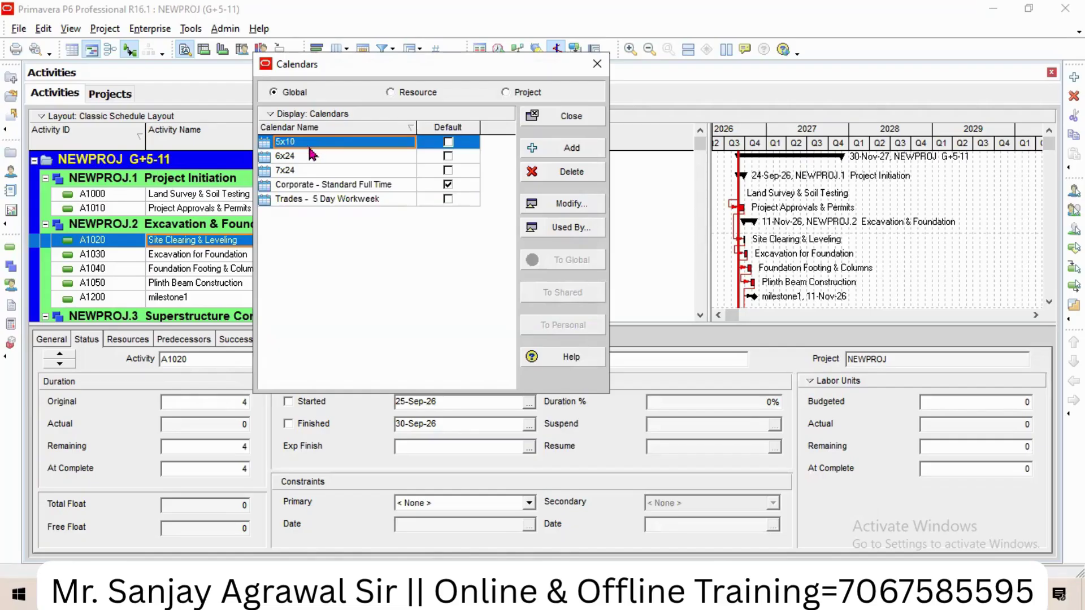
{"action": "left_click", "coordinate": [312, 158]}
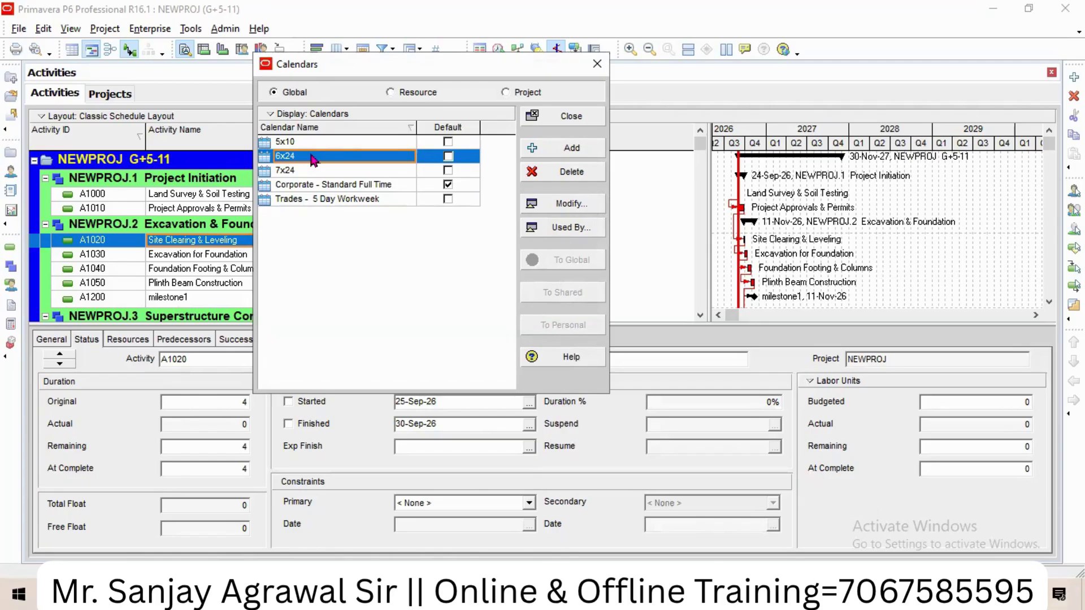
{"action": "left_click", "coordinate": [316, 172]}
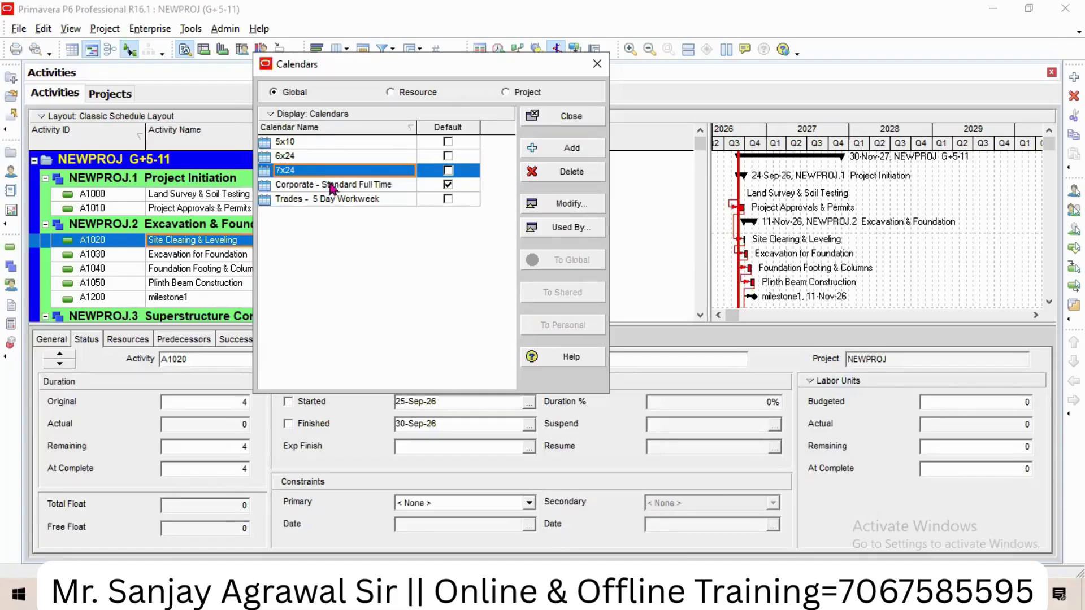
{"action": "left_click", "coordinate": [331, 187]}
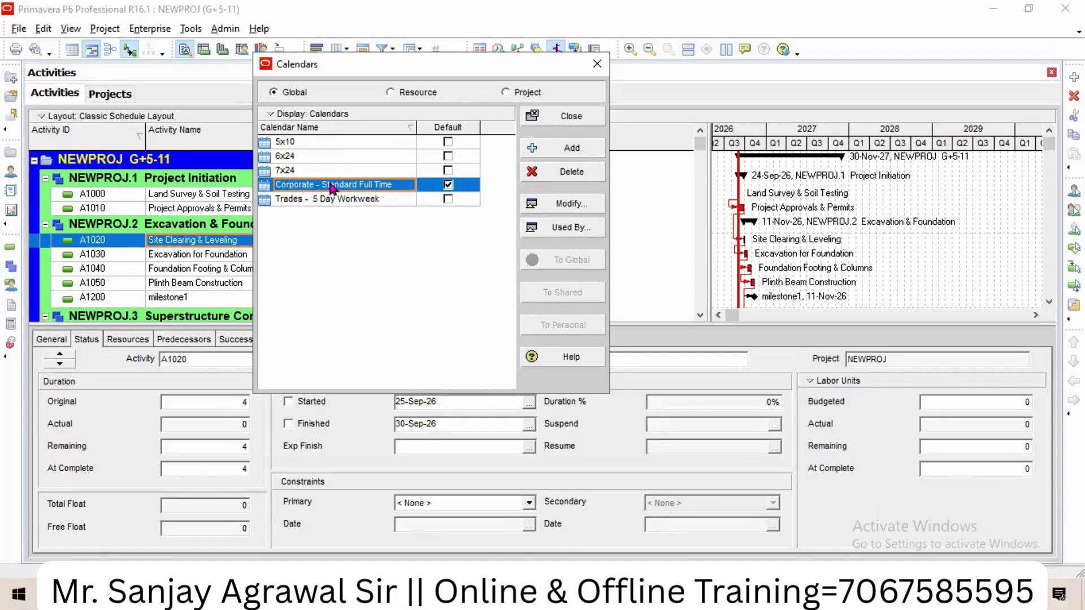
{"action": "left_click", "coordinate": [338, 202]}
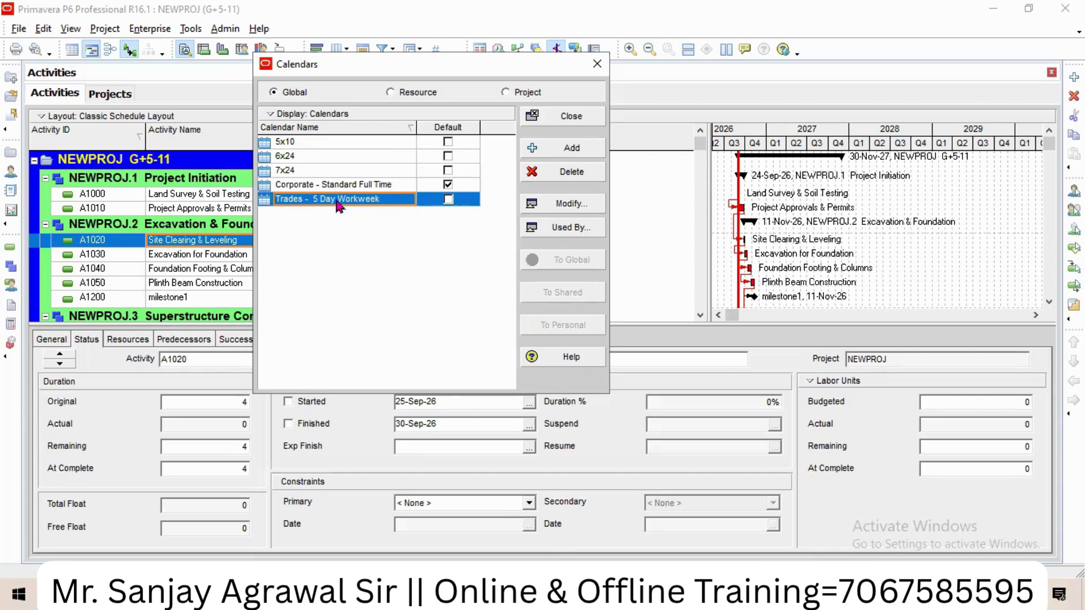
{"action": "left_click", "coordinate": [390, 93]}
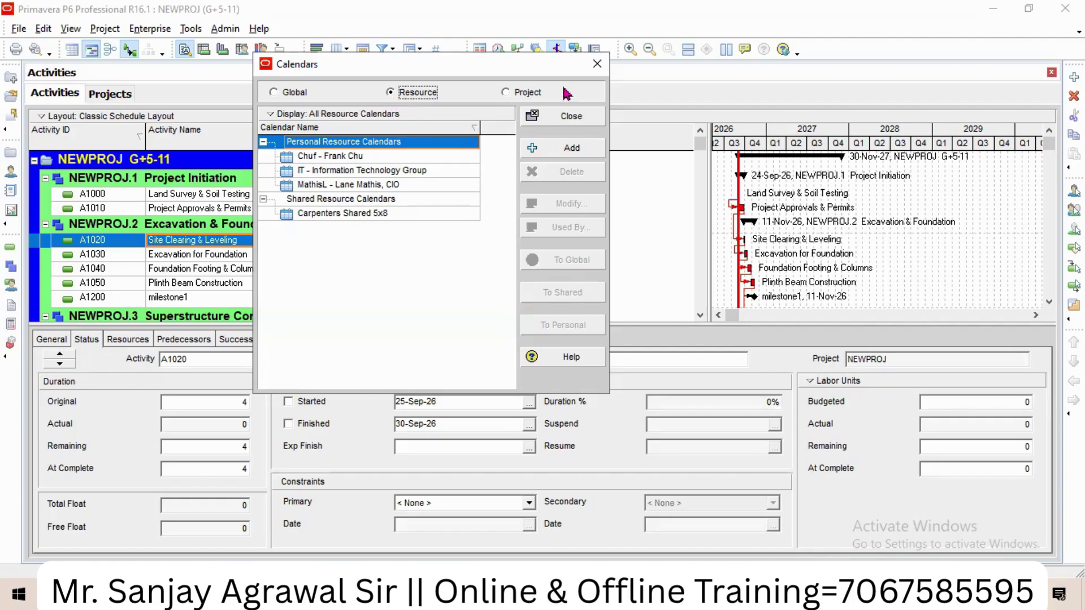
Step: Add a project calendar copied from Corporate - Standard Full Time and name it NITDP
{"action": "left_click", "coordinate": [504, 93]}
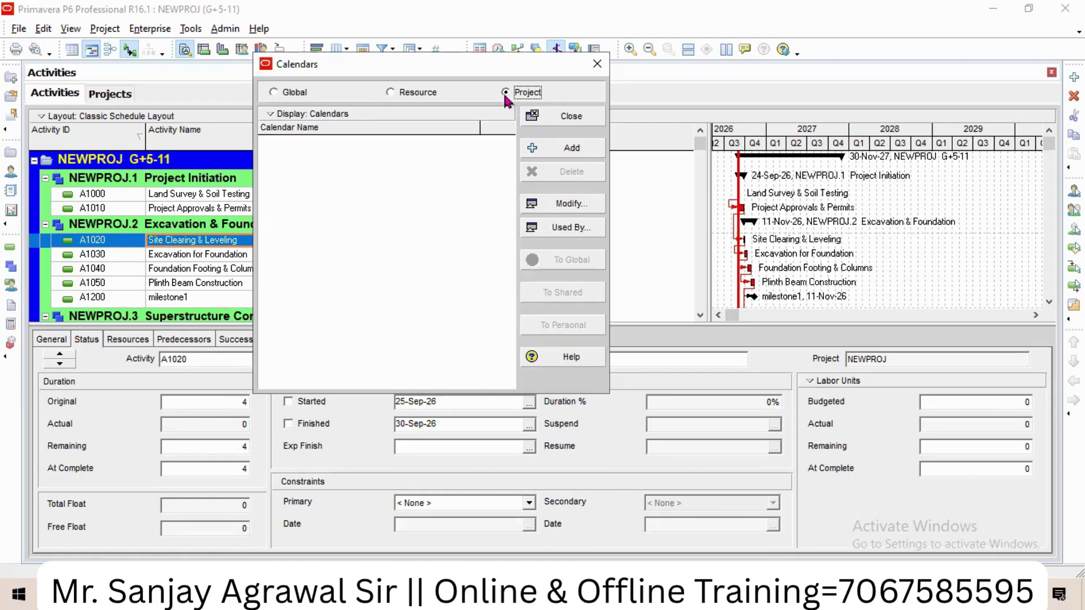
{"action": "left_click", "coordinate": [551, 151]}
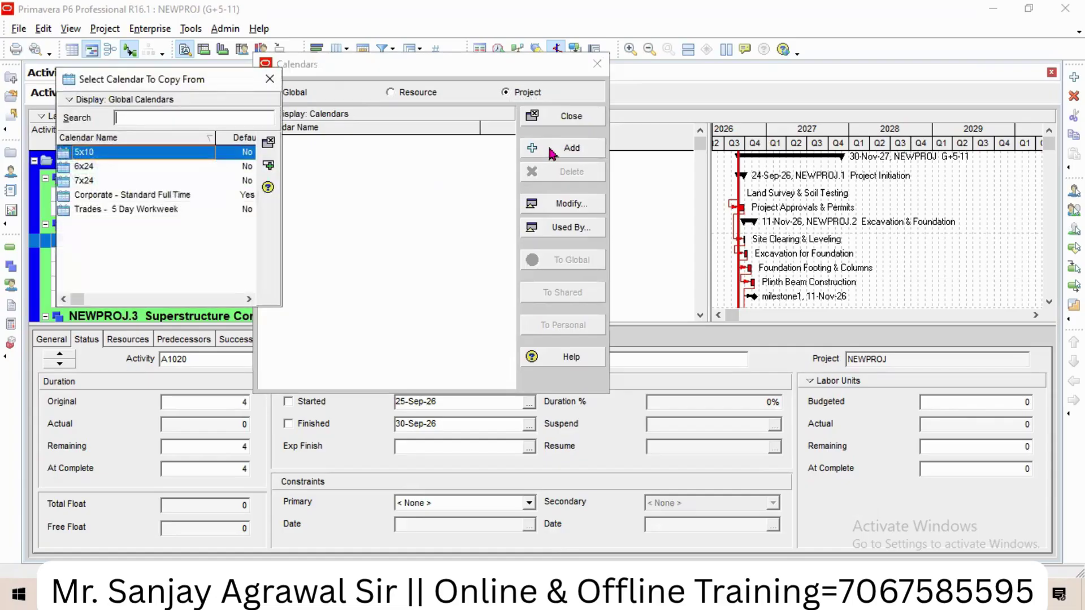
{"action": "left_click", "coordinate": [154, 195]}
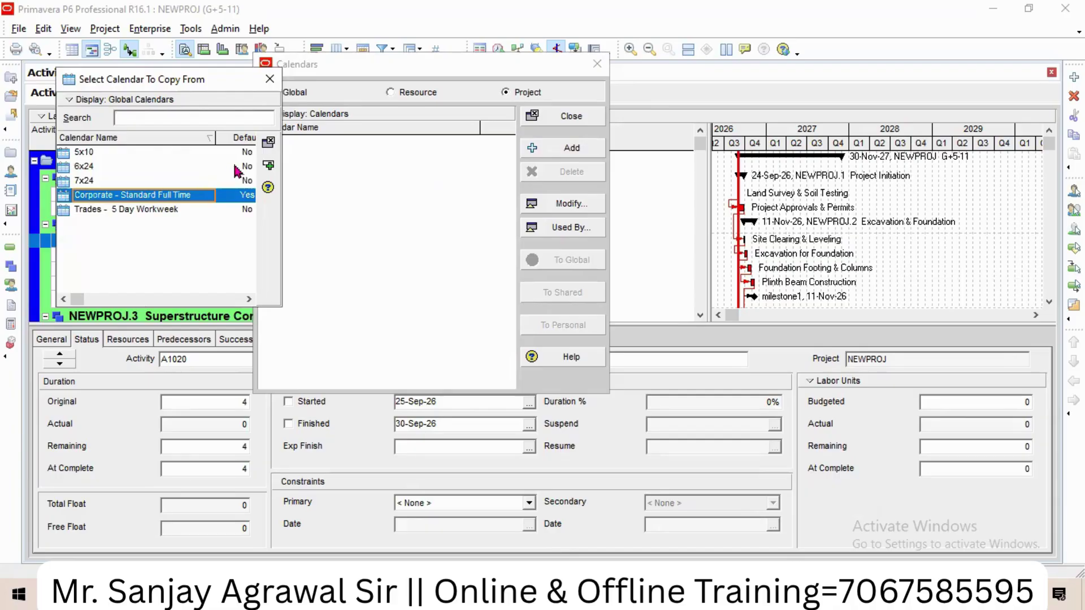
{"action": "left_click", "coordinate": [268, 165]}
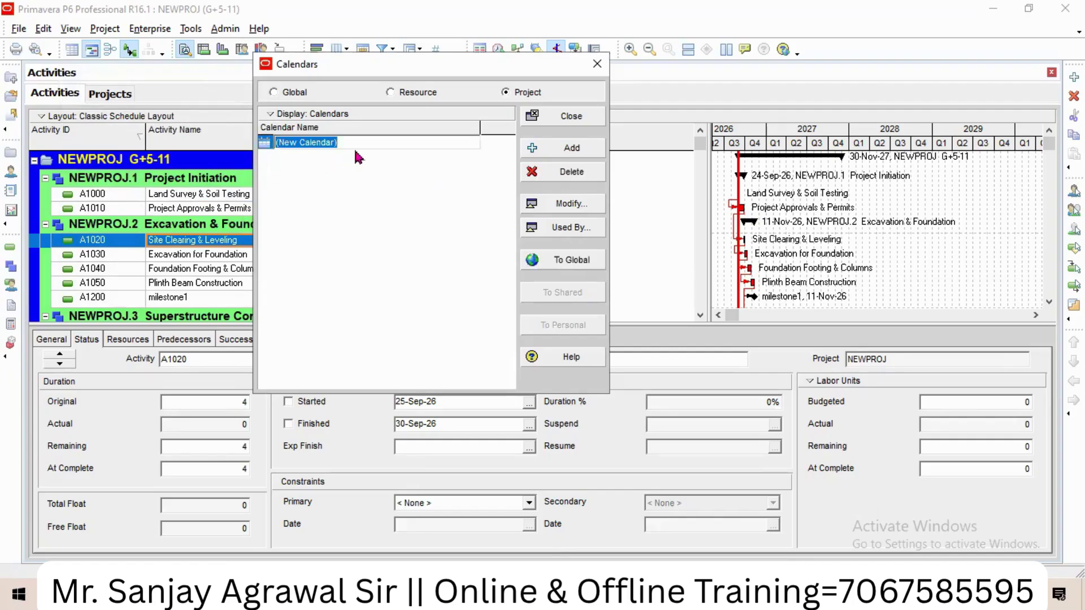
{"action": "type", "text": "NITDP"}
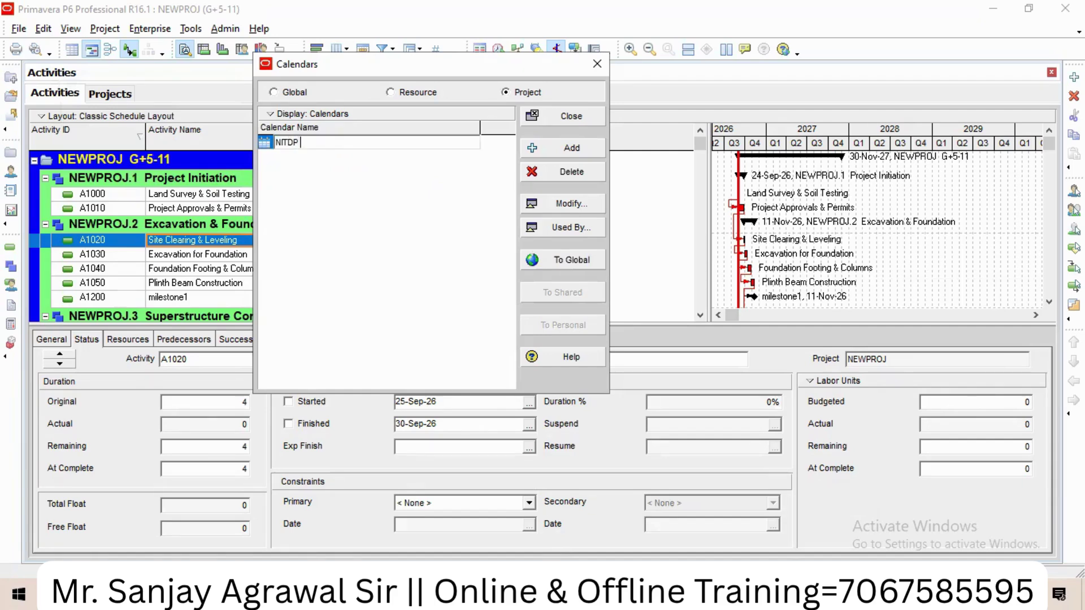
{"action": "left_click", "coordinate": [427, 198]}
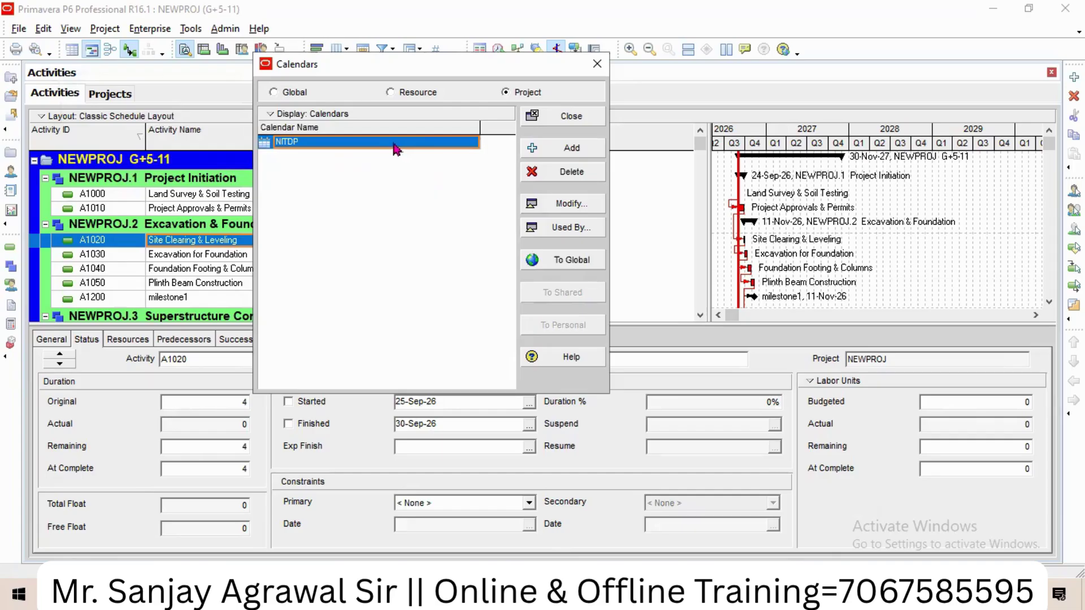
Step: Open the NITDP calendar for modification, check its detailed work hours per day, and return to total work hours per day
{"action": "left_click", "coordinate": [559, 207]}
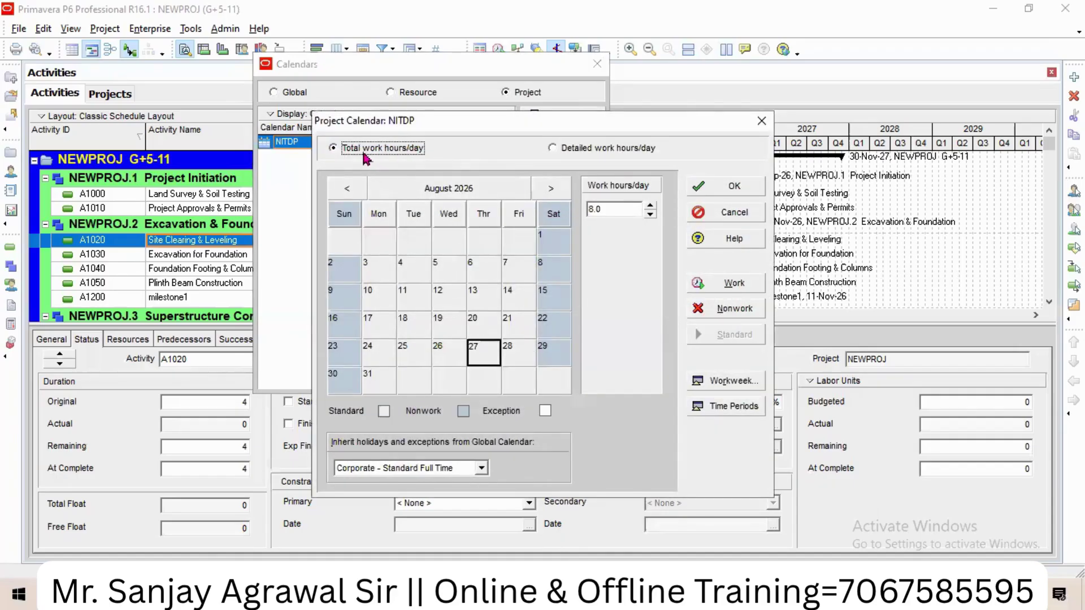
{"action": "left_click", "coordinate": [559, 152]}
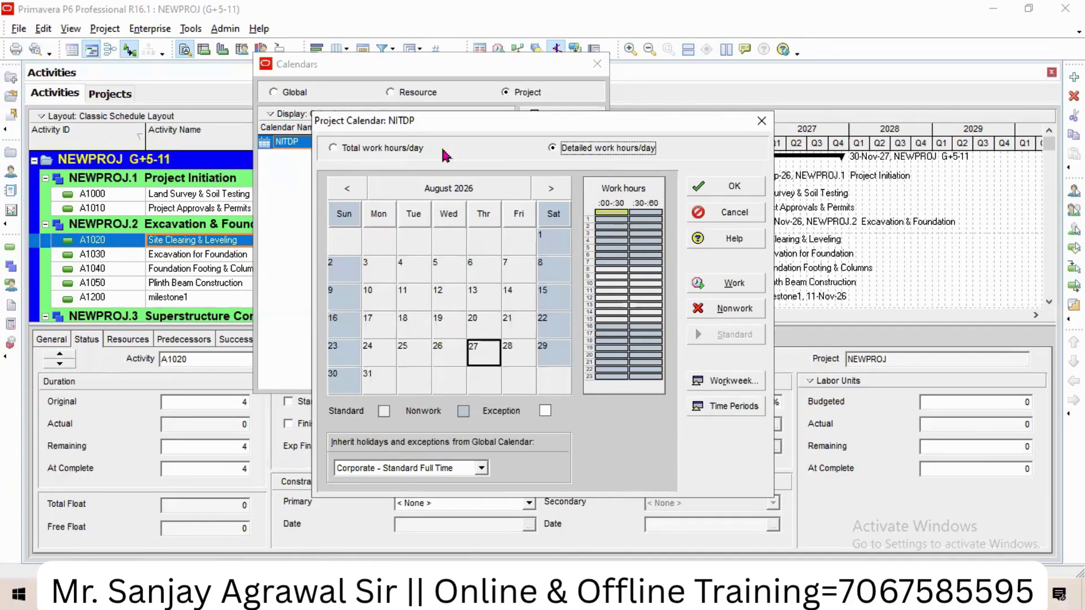
{"action": "left_click", "coordinate": [369, 150]}
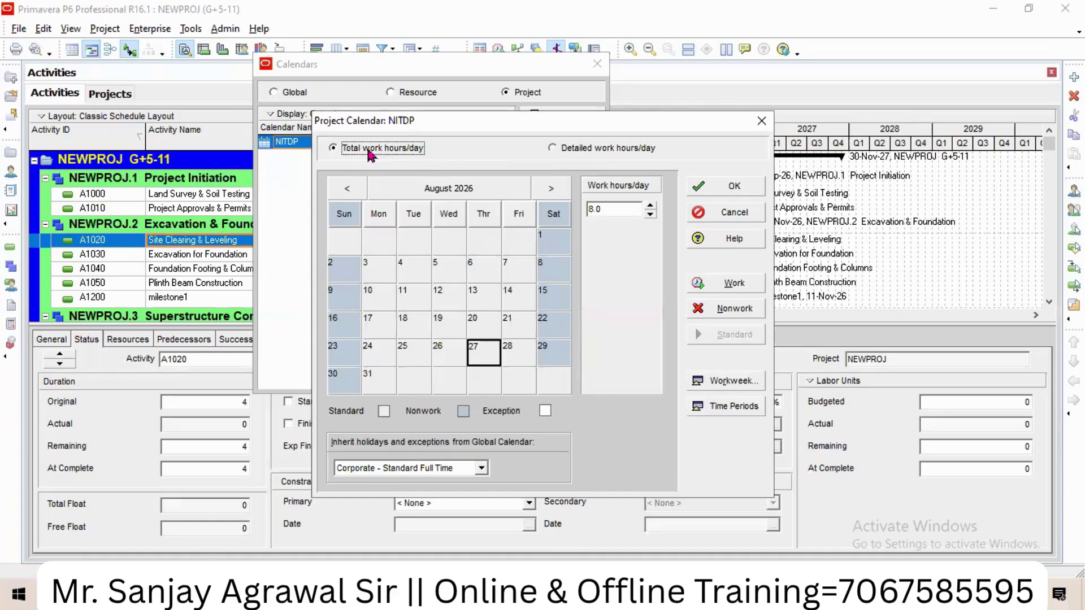
Step: Examine the daily work hours of weekdays, Saturdays and Sundays in August 2026 of the NITDP calendar
{"action": "left_click", "coordinate": [450, 255]}
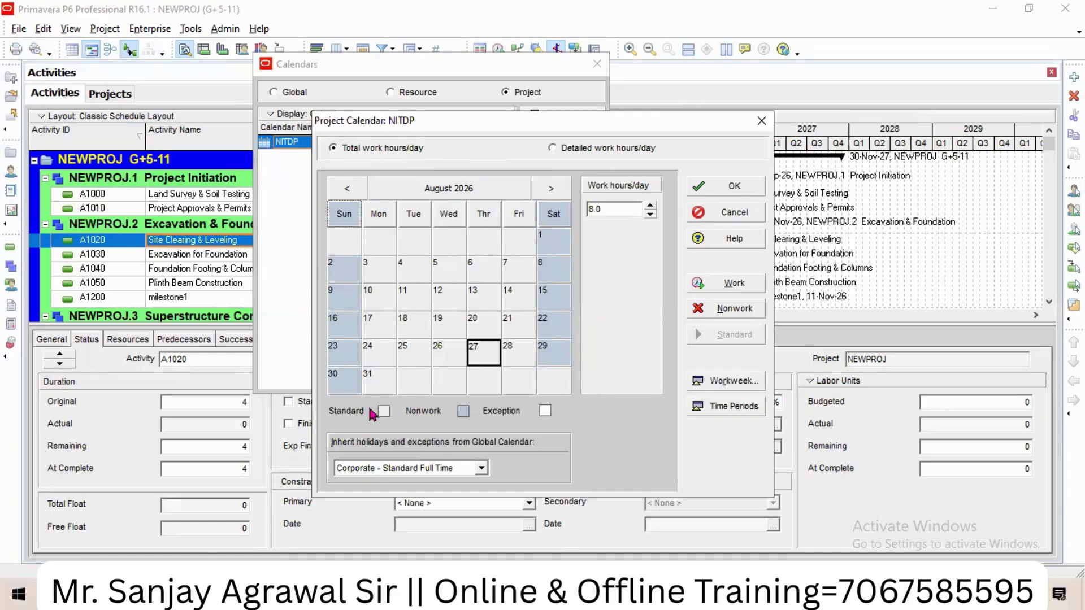
{"action": "left_click", "coordinate": [383, 362]}
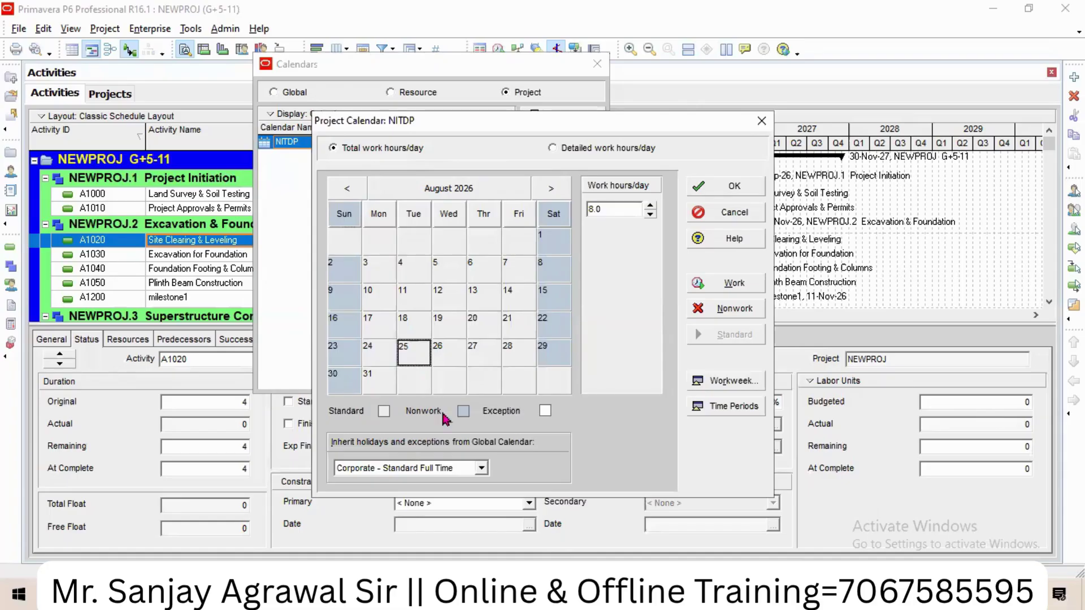
{"action": "left_click", "coordinate": [350, 342]}
{"action": "left_click", "coordinate": [348, 325]}
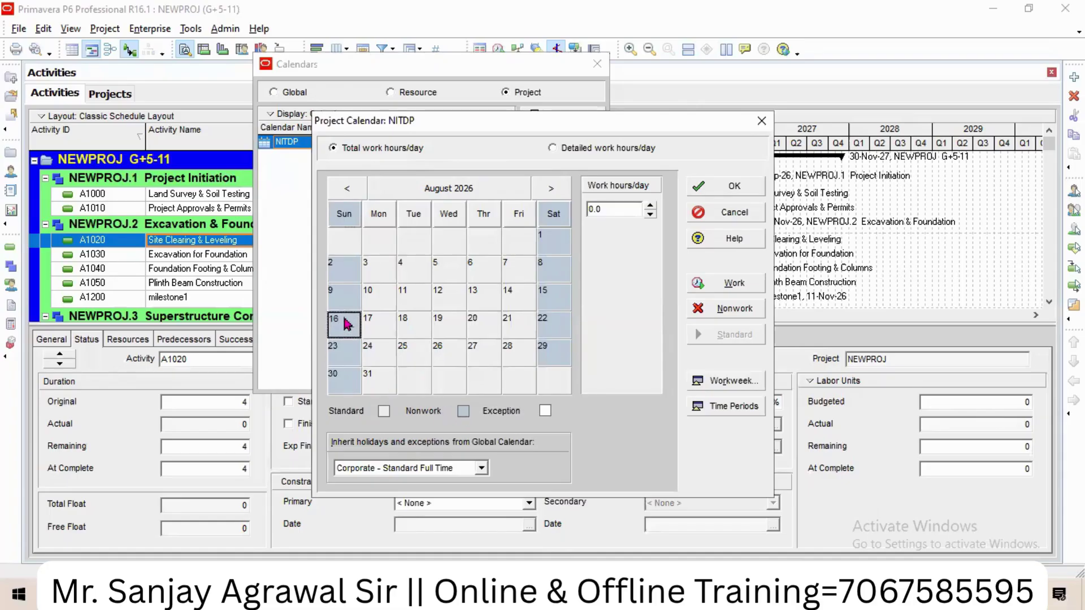
{"action": "left_click", "coordinate": [347, 299]}
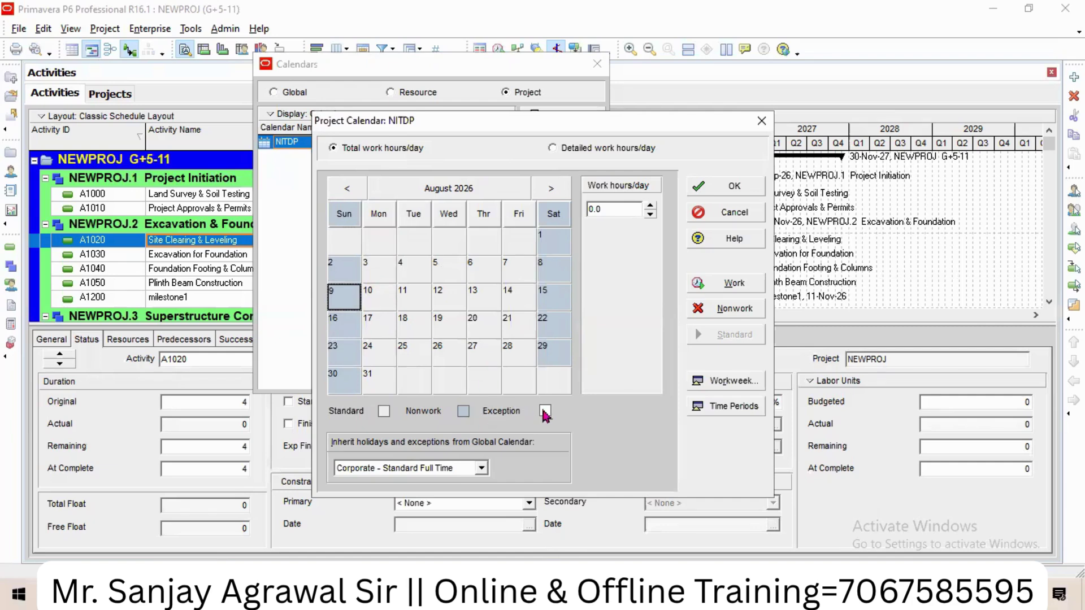
{"action": "left_click", "coordinate": [462, 322]}
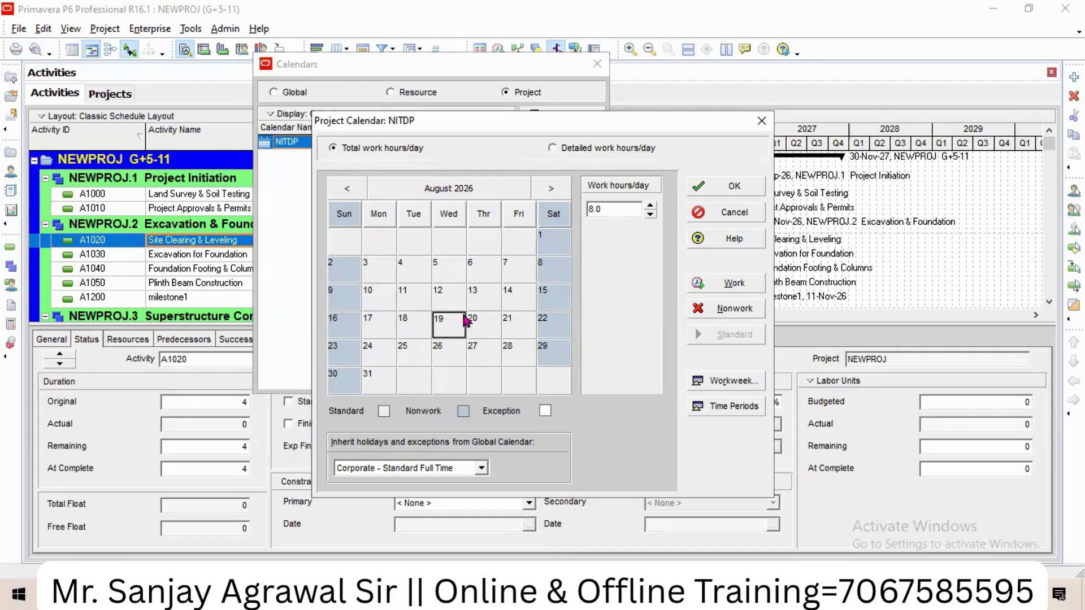
{"action": "left_click", "coordinate": [439, 299]}
{"action": "left_click", "coordinate": [414, 303]}
{"action": "left_click", "coordinate": [374, 299]}
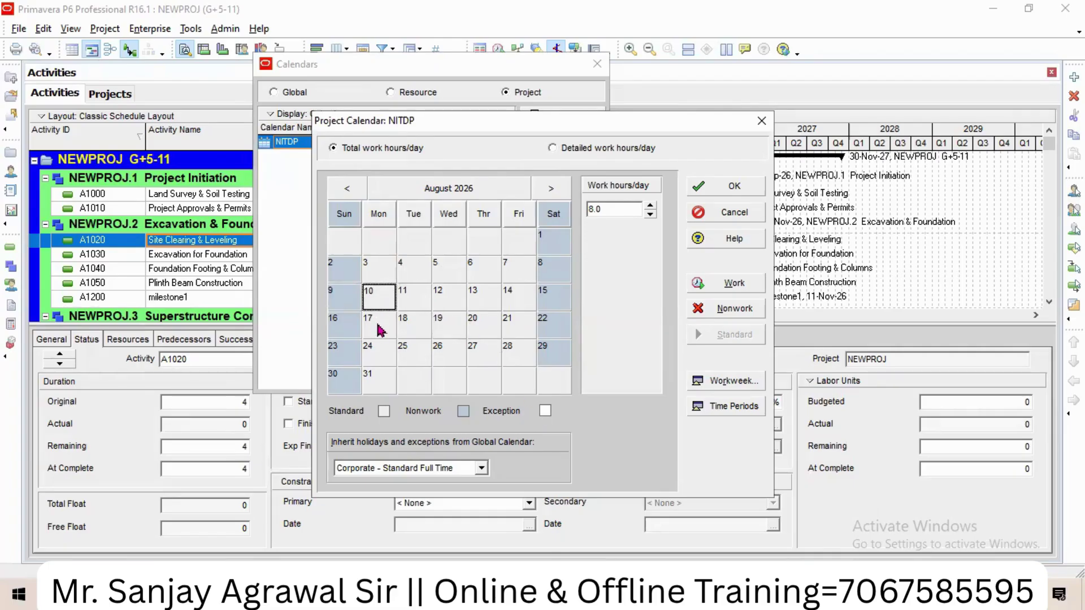
{"action": "left_click", "coordinate": [383, 330]}
{"action": "left_click", "coordinate": [512, 302]}
{"action": "left_click", "coordinate": [448, 270]}
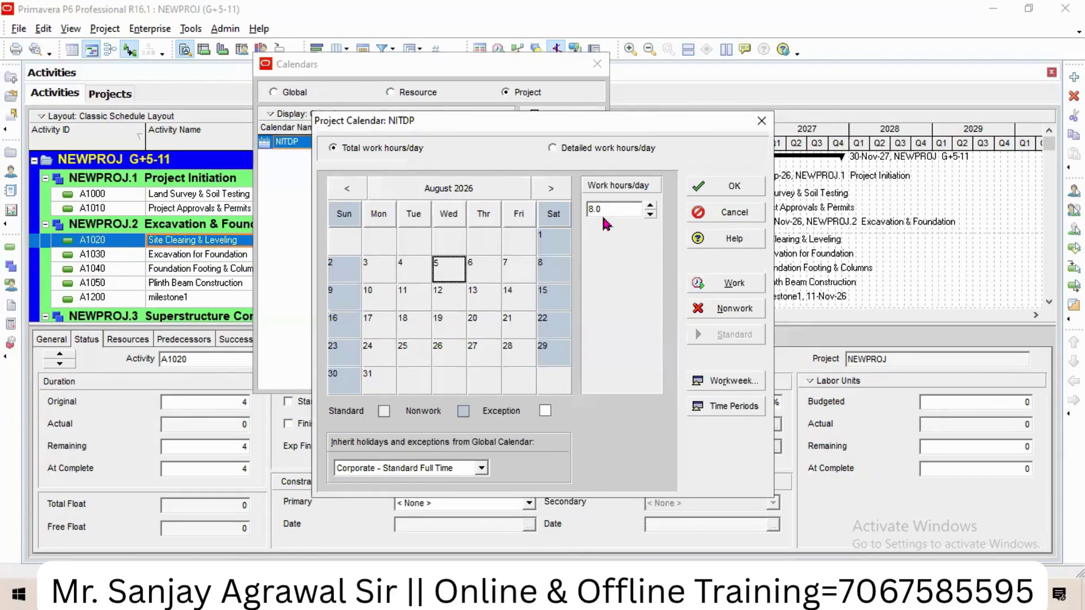
{"action": "left_click", "coordinate": [558, 283]}
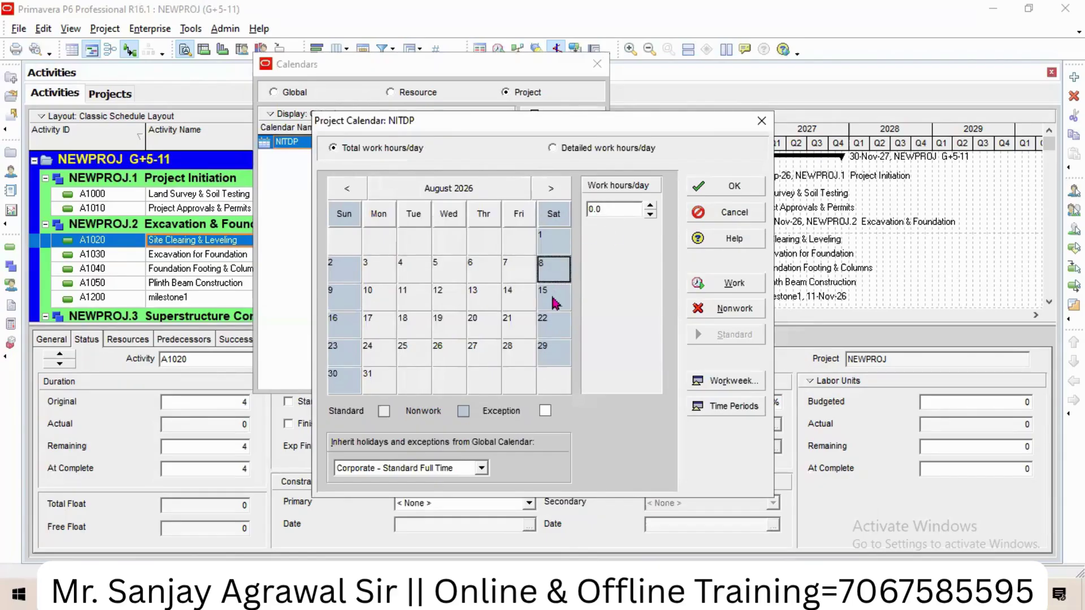
{"action": "left_click", "coordinate": [556, 303]}
{"action": "left_click", "coordinate": [557, 325]}
{"action": "left_click", "coordinate": [349, 331]}
{"action": "left_click", "coordinate": [345, 305]}
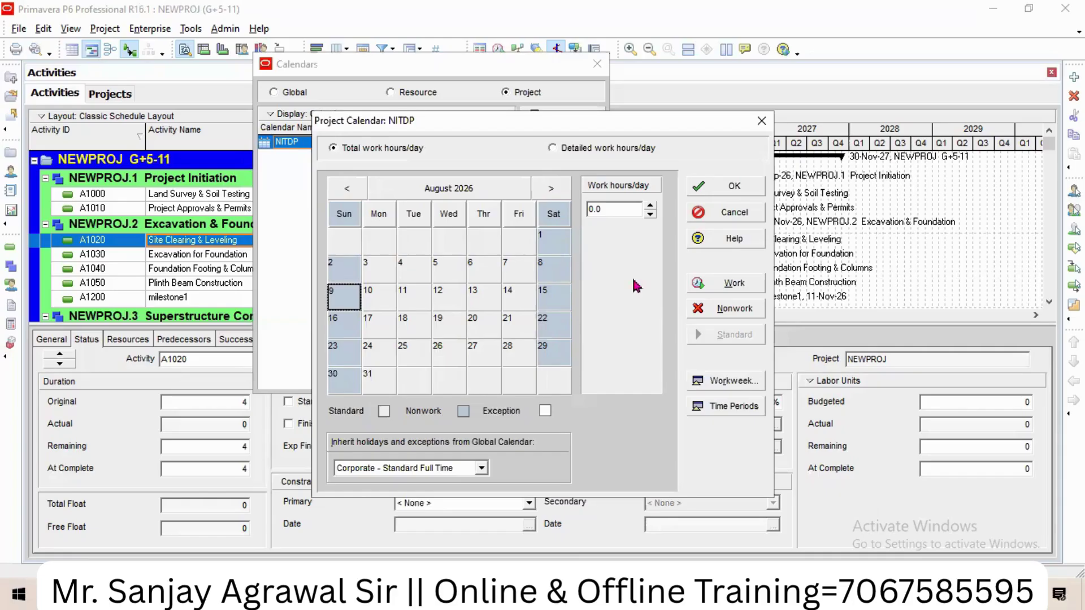
Step: Set the NITDP calendar's standard weekly work hours to 10 for each day from Monday through Saturday
{"action": "left_click", "coordinate": [729, 385]}
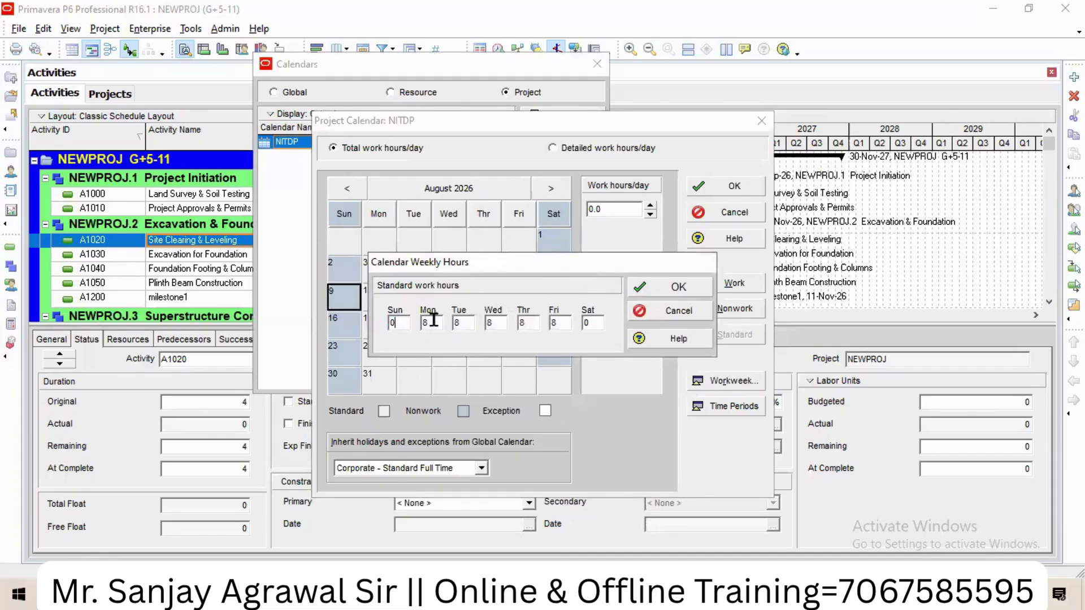
{"action": "left_click_drag", "start_coordinate": [435, 320], "coordinate": [375, 330]}
{"action": "type", "text": "10"}
{"action": "key", "text": "Tab"}
{"action": "type", "text": "10"}
{"action": "key", "text": "Tab"}
{"action": "type", "text": "10"}
{"action": "key", "text": "Tab"}
{"action": "type", "text": "1010"}
{"action": "key", "text": "Tab"}
{"action": "type", "text": "10"}
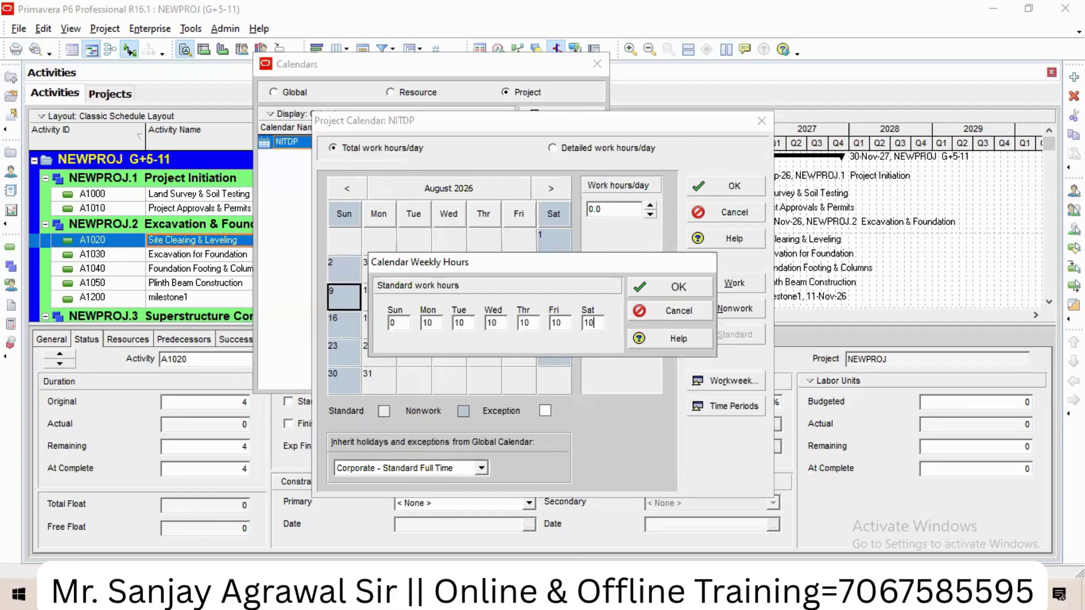
{"action": "left_click", "coordinate": [671, 290]}
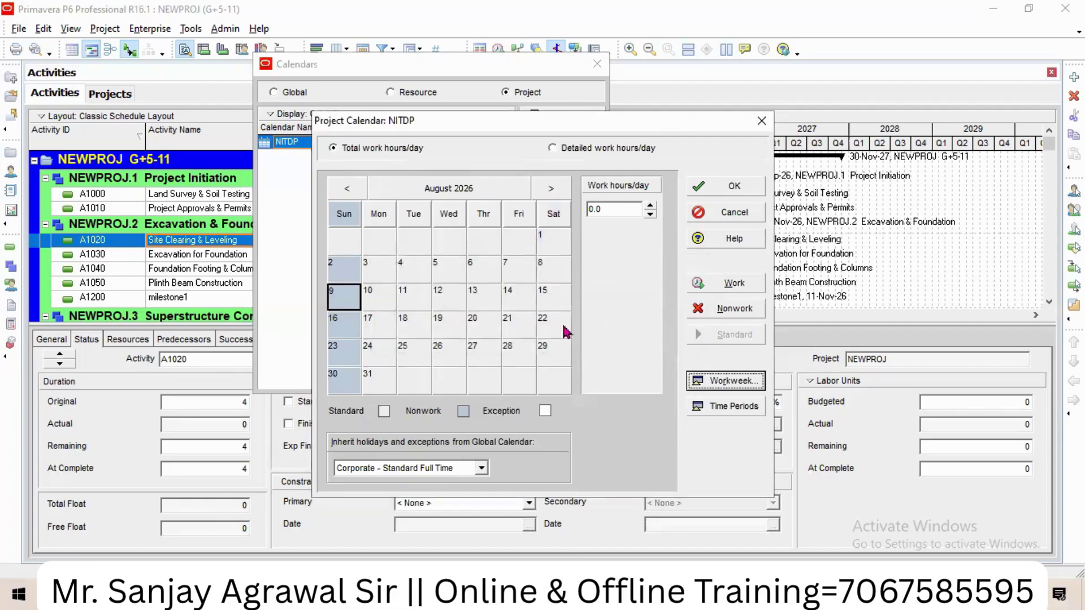
Step: Set the calendar's hours per time period to 10 per day, 60 per week, 240 per month and 2880 per year
{"action": "left_click", "coordinate": [718, 412]}
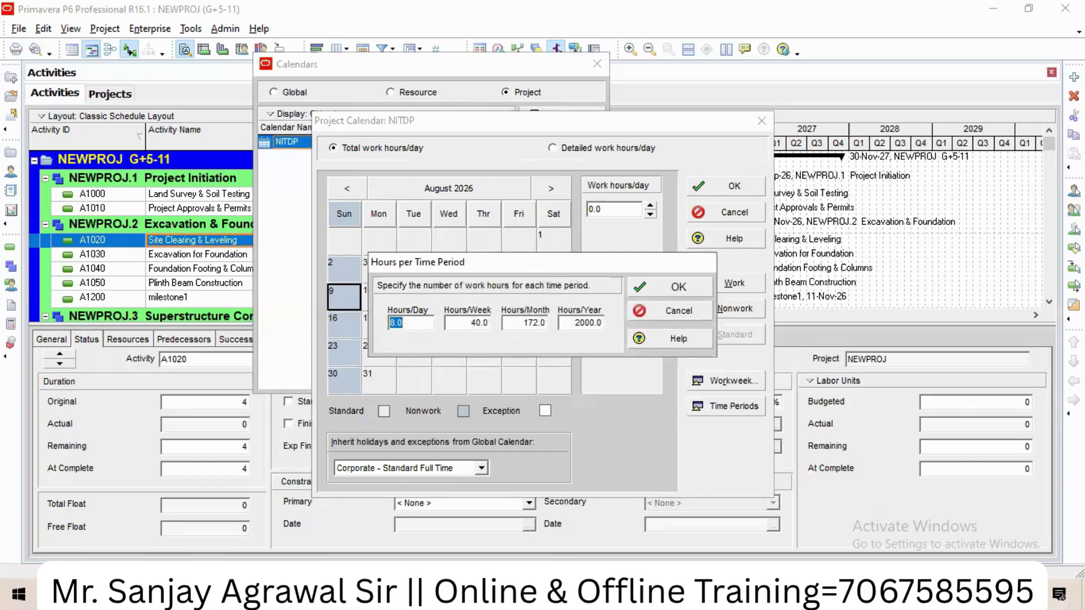
{"action": "type", "text": "10"}
{"action": "key", "text": "Tab"}
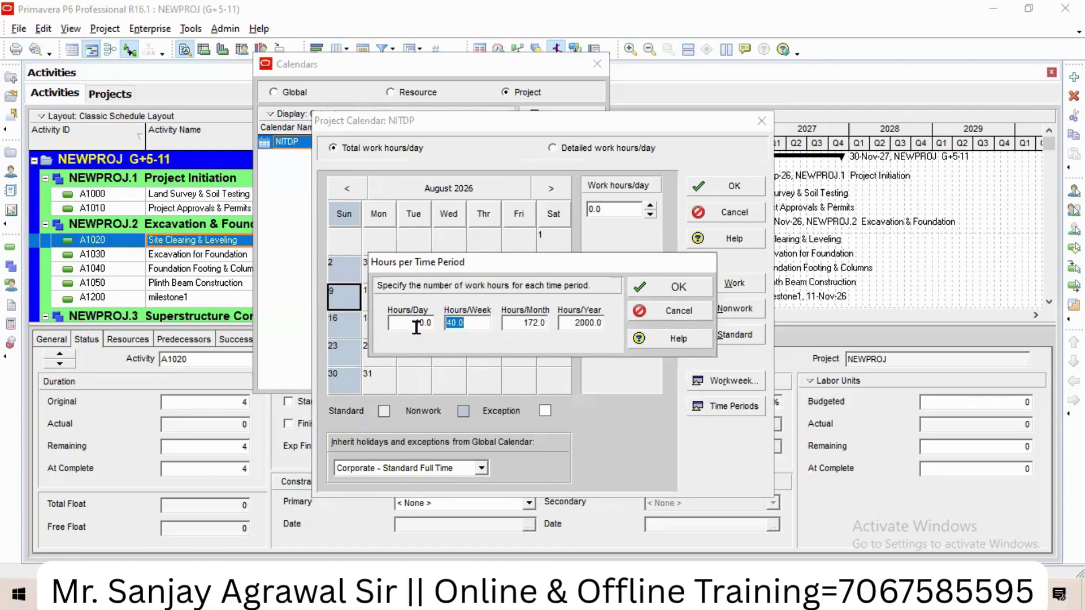
{"action": "type", "text": "60"}
{"action": "key", "text": "Tab"}
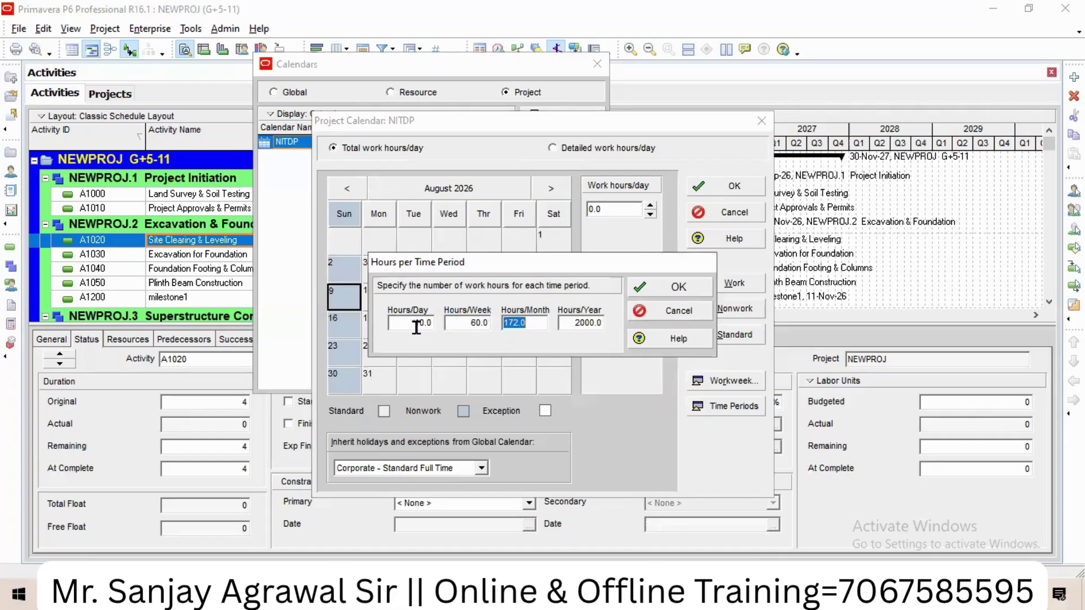
{"action": "type", "text": "240"}
{"action": "key", "text": "Tab"}
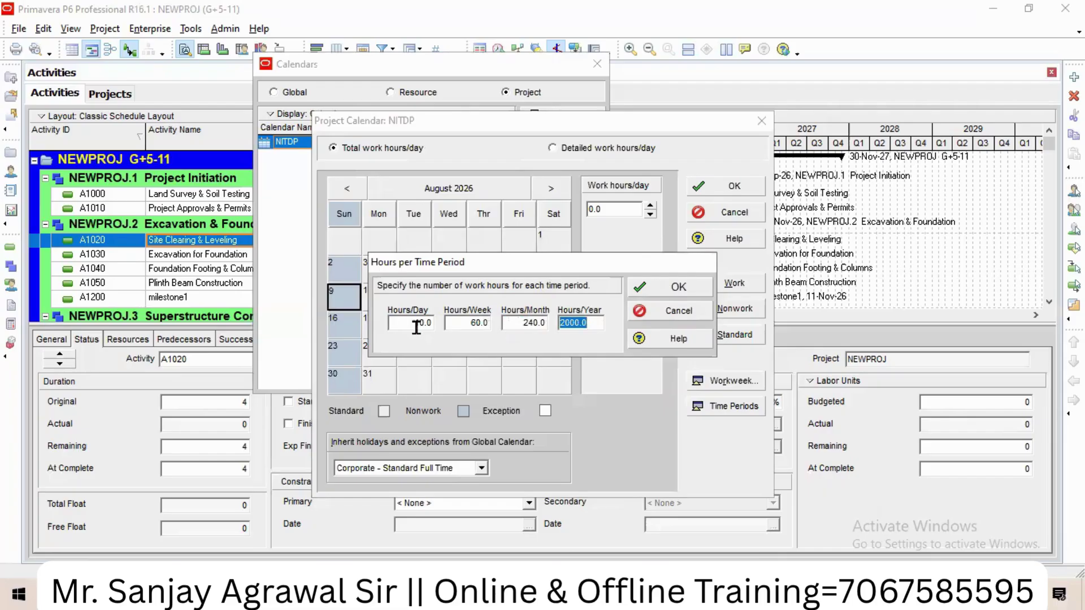
{"action": "type", "text": "2880"}
{"action": "left_click", "coordinate": [665, 297]}
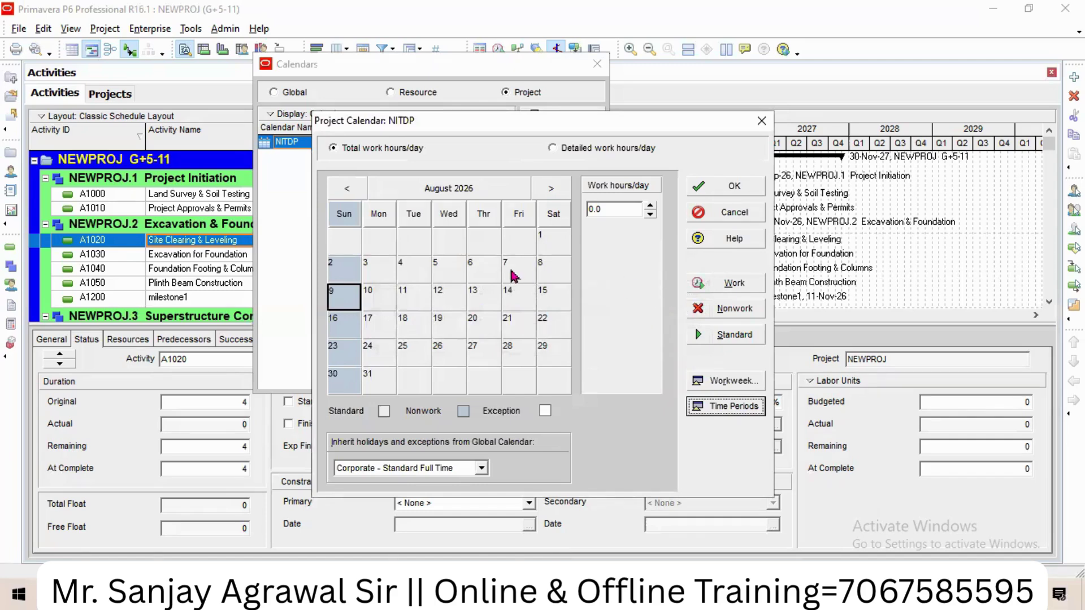
Step: Check the daily work hours of several weekdays in the first two full weeks of August 2026
{"action": "left_click", "coordinate": [496, 279]}
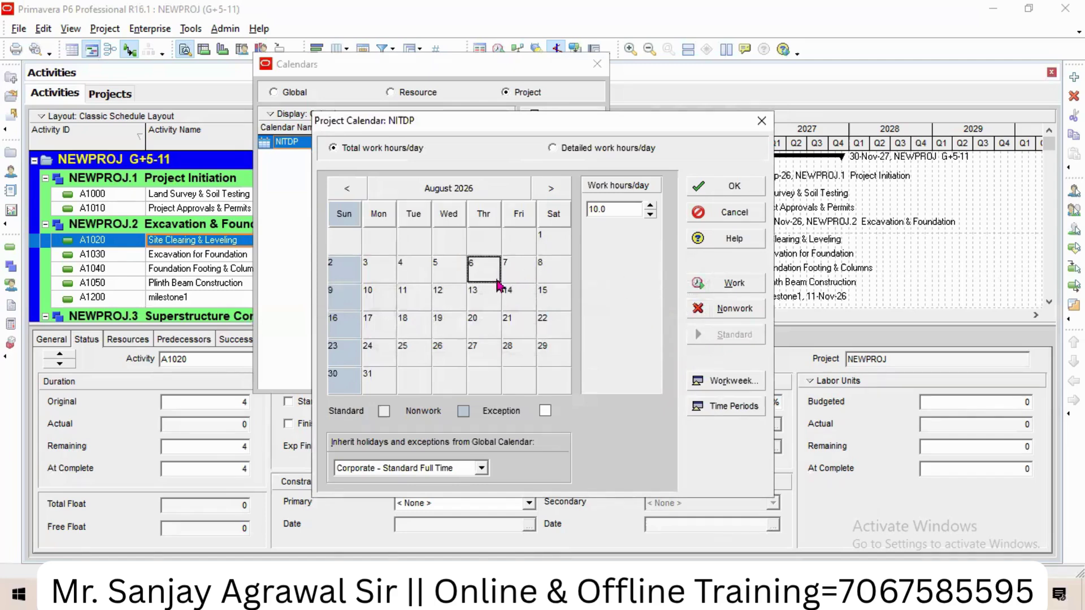
{"action": "left_click", "coordinate": [444, 274]}
{"action": "left_click", "coordinate": [419, 274]}
{"action": "left_click", "coordinate": [387, 276]}
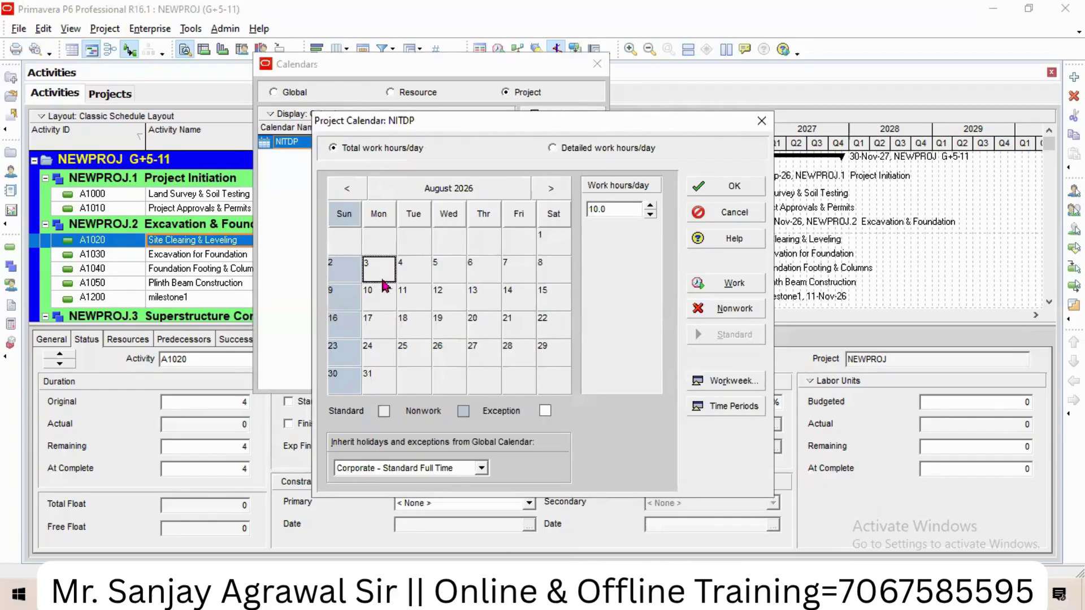
{"action": "left_click", "coordinate": [384, 298]}
{"action": "left_click", "coordinate": [430, 297]}
{"action": "left_click", "coordinate": [478, 300]}
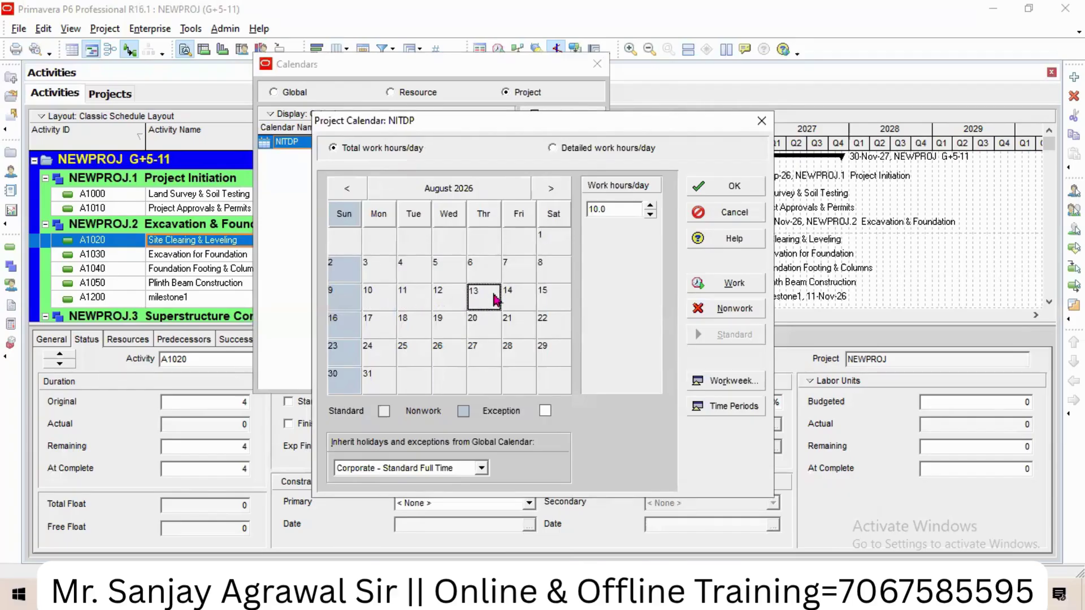
{"action": "left_click", "coordinate": [517, 299]}
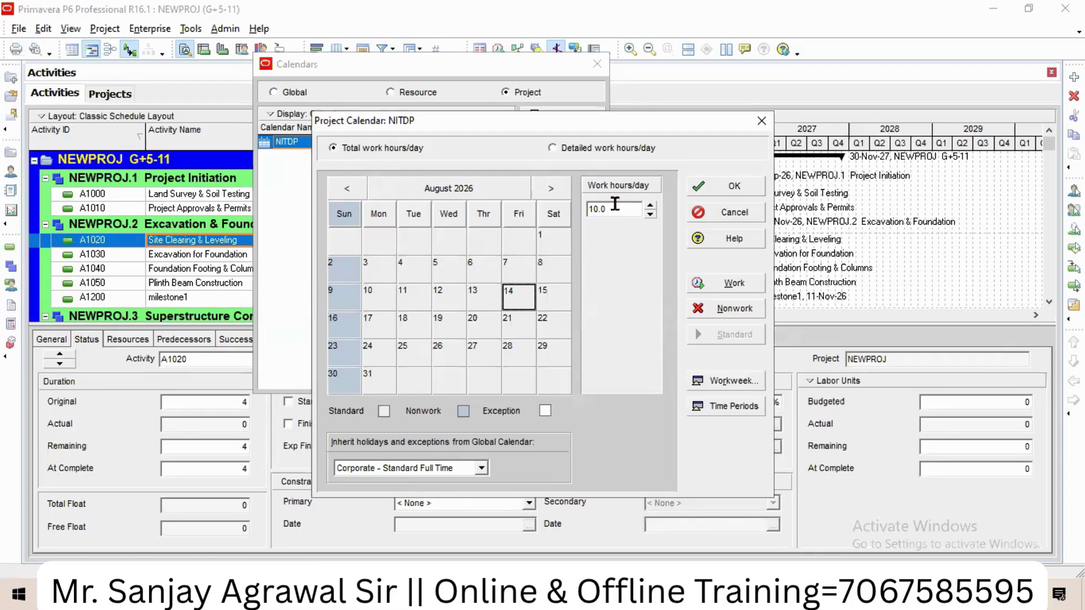
Step: Save the NITDP calendar changes and close the calendars list
{"action": "left_click", "coordinate": [713, 191]}
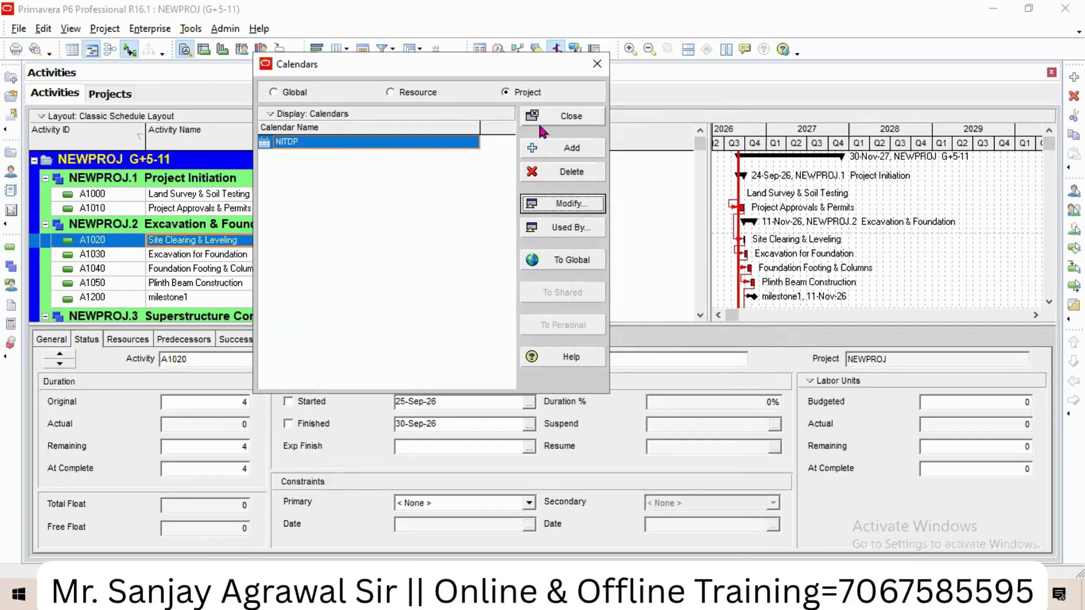
{"action": "left_click", "coordinate": [568, 119]}
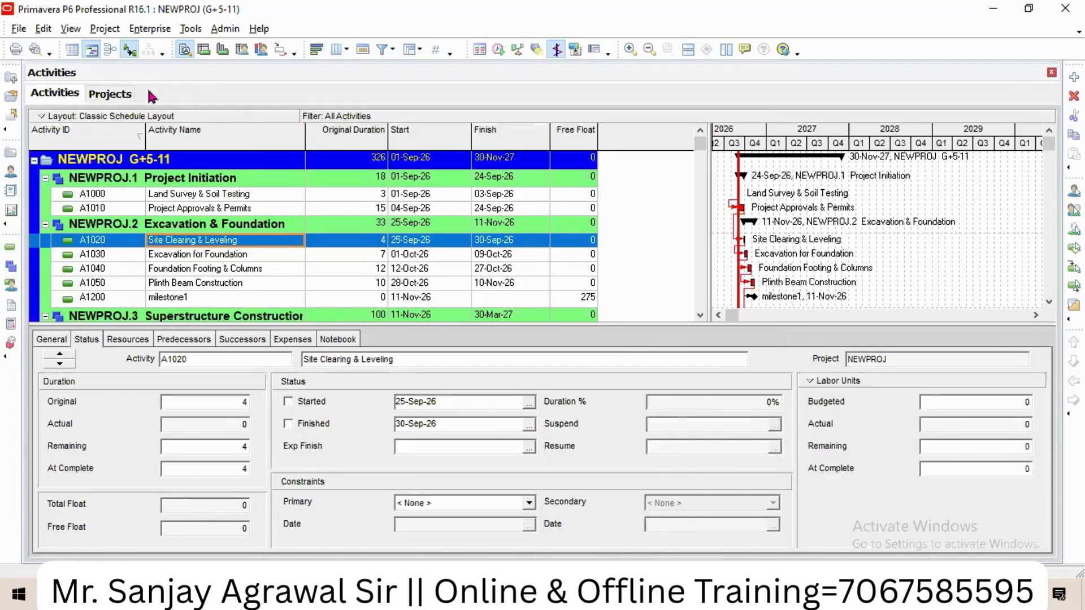
Step: In the NEWPROJ project's defaults for new activities, assign the project calendar NITDP as the default calendar
{"action": "left_click", "coordinate": [127, 96]}
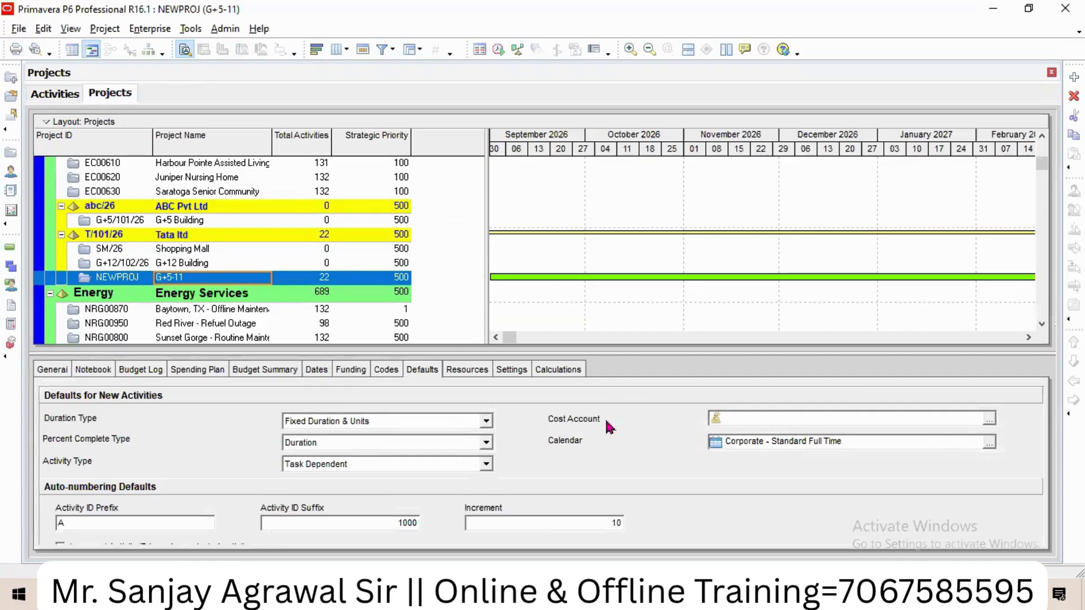
{"action": "left_click", "coordinate": [55, 93]}
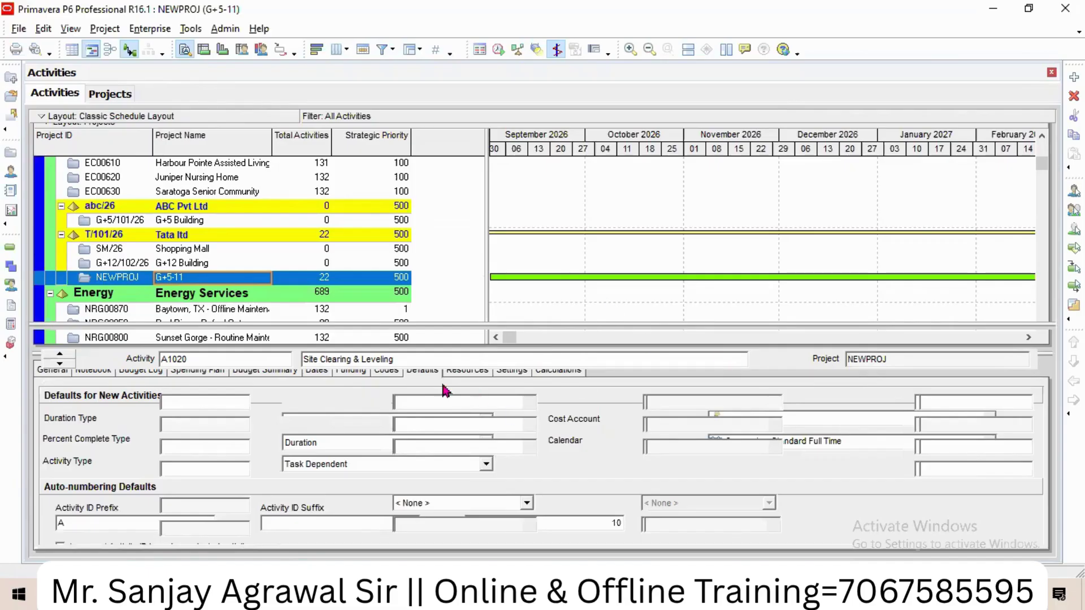
{"action": "left_click", "coordinate": [106, 98]}
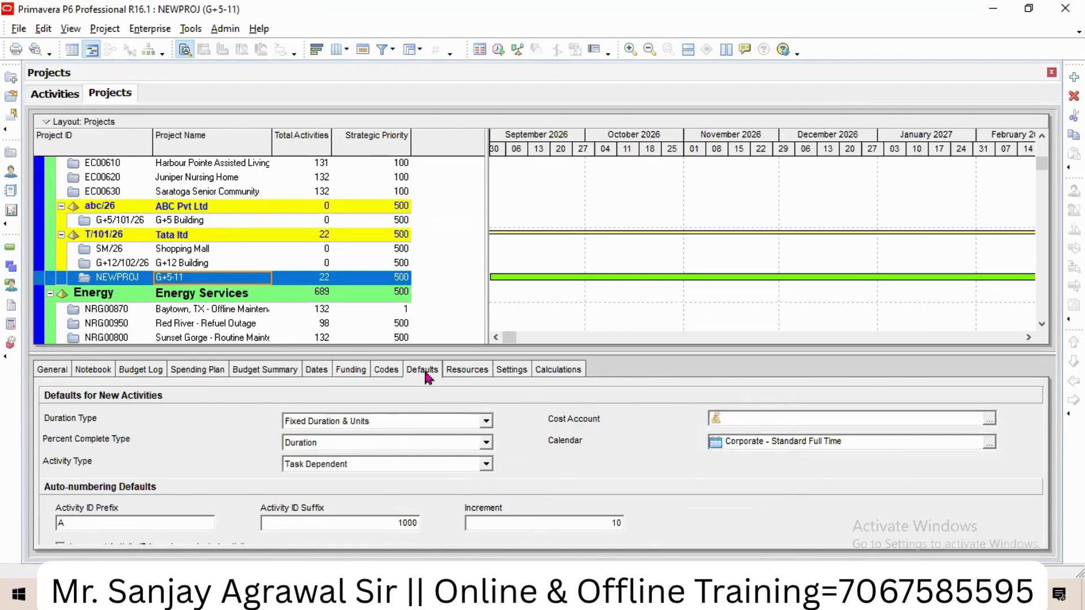
{"action": "left_click", "coordinate": [396, 373]}
{"action": "left_click", "coordinate": [418, 374]}
{"action": "left_click", "coordinate": [988, 445]}
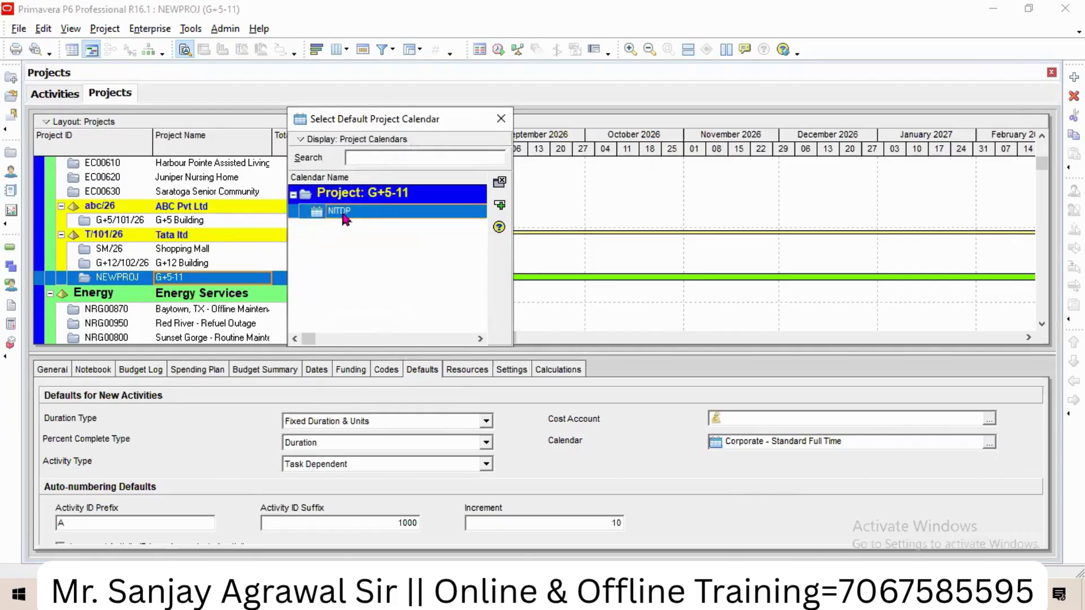
{"action": "left_click", "coordinate": [318, 142]}
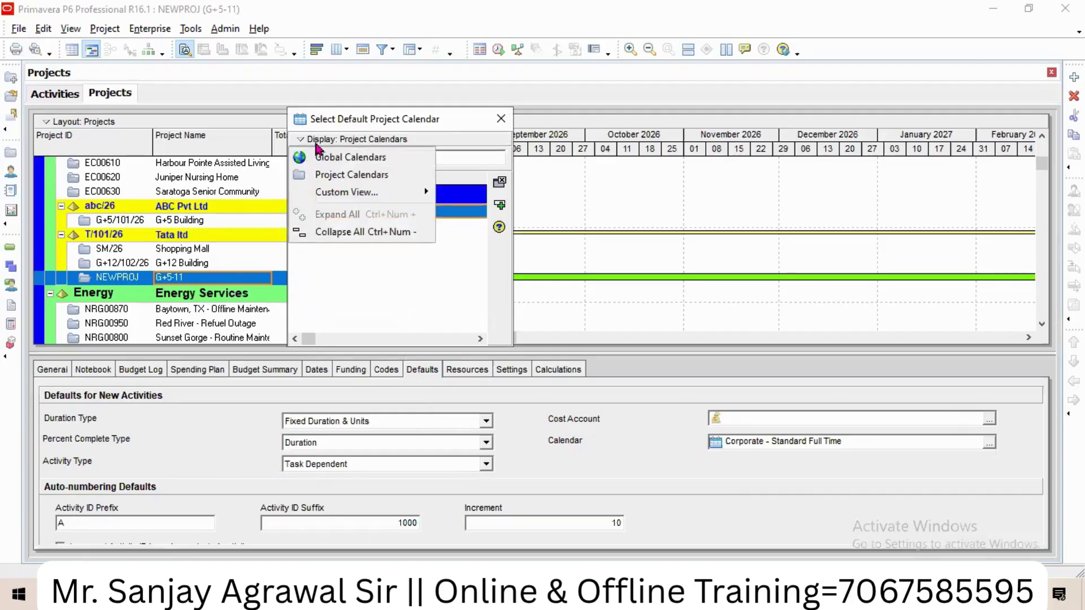
{"action": "left_click", "coordinate": [347, 161]}
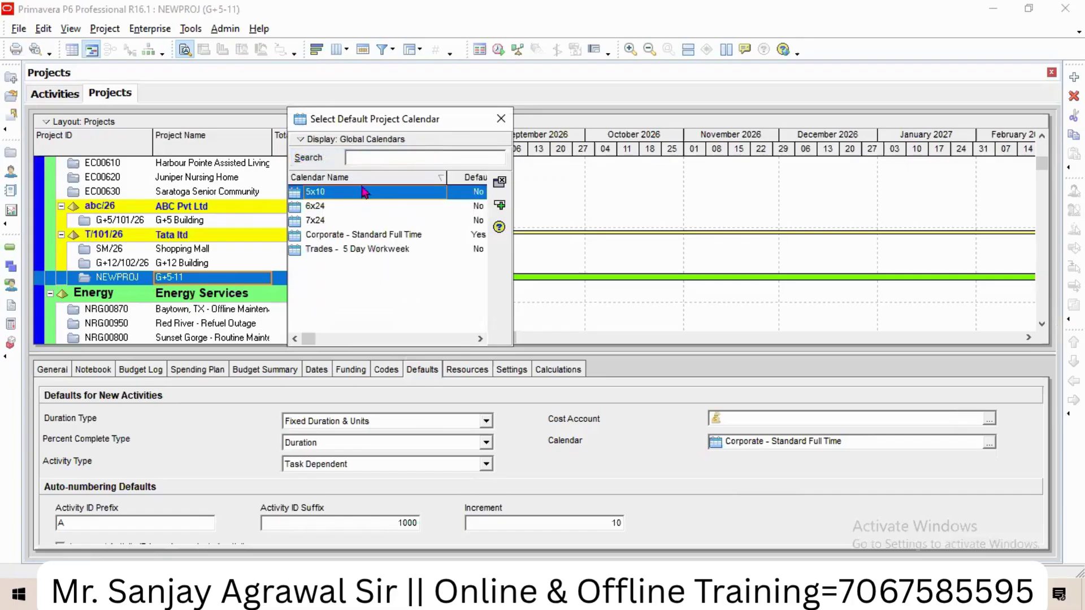
{"action": "left_click", "coordinate": [342, 141]}
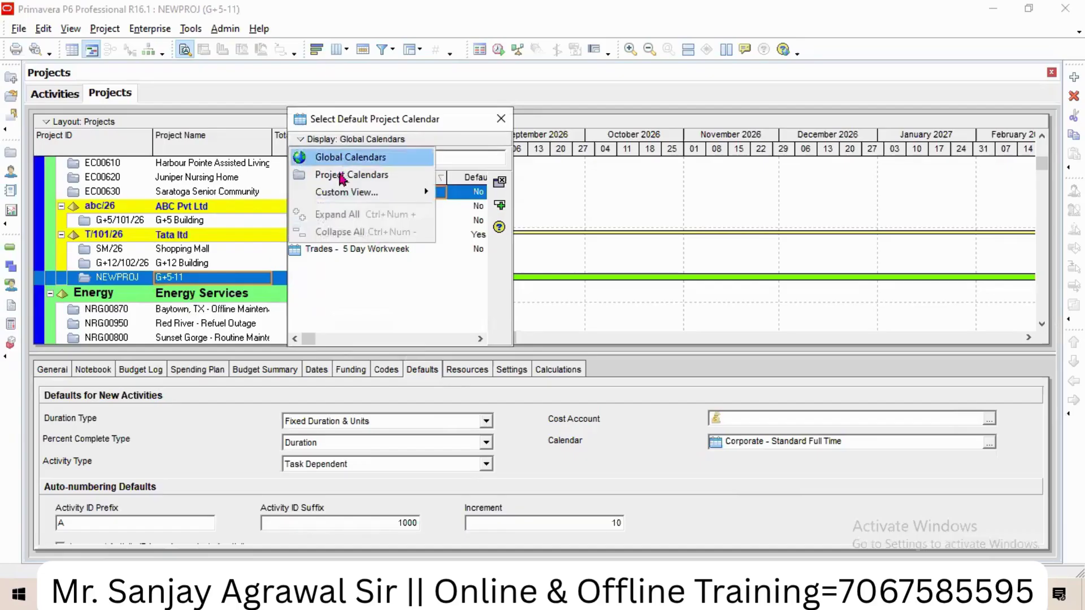
{"action": "left_click", "coordinate": [341, 180]}
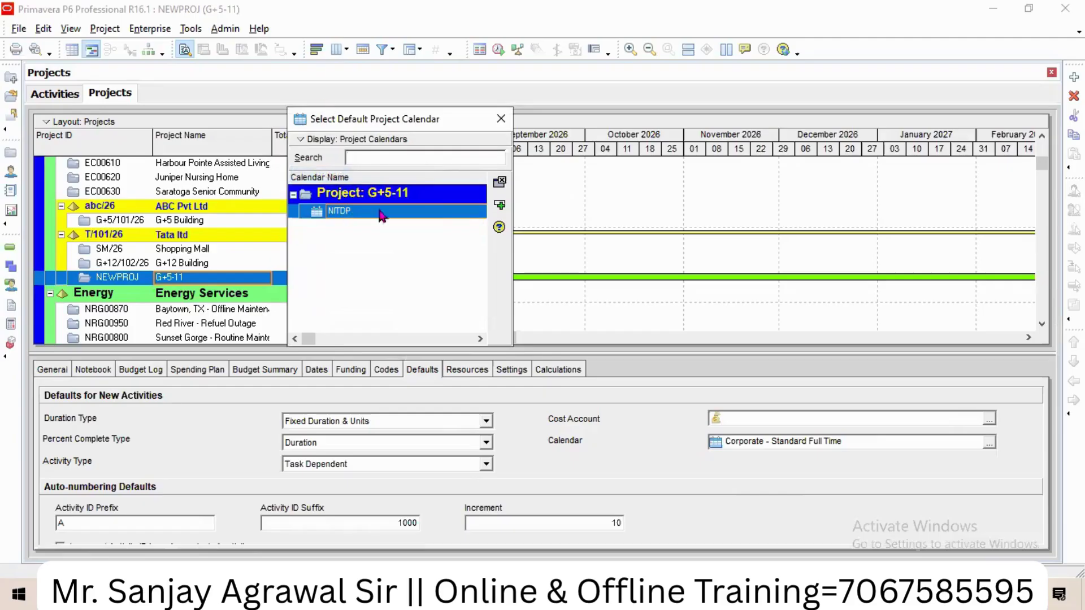
{"action": "left_click", "coordinate": [499, 206]}
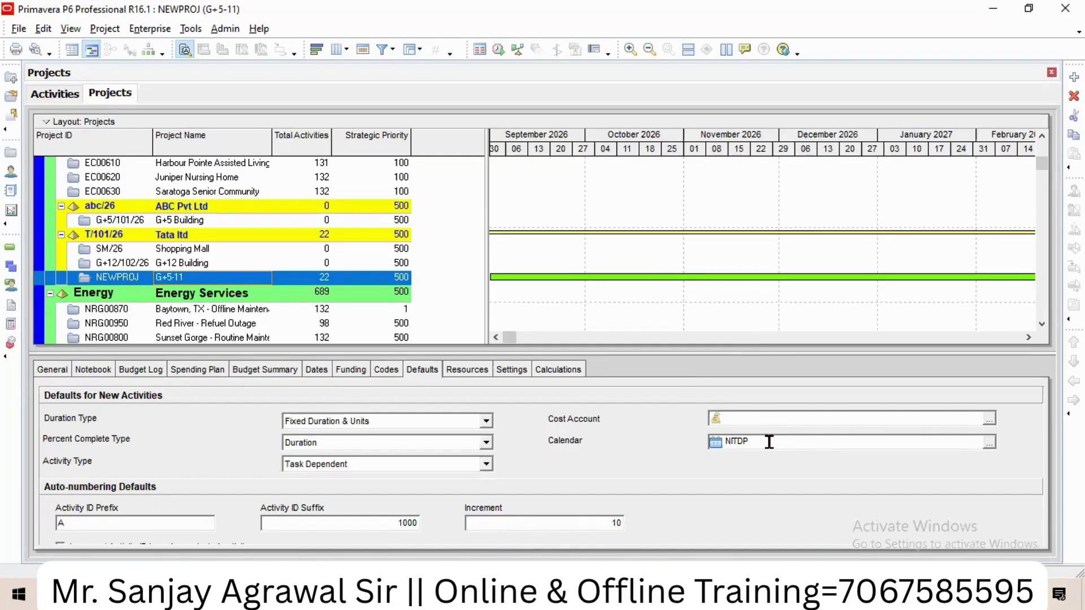
Step: Return to the NEWPROJ activities and check the assigned activity calendar in the general details of existing activities such as Land Survey & Soil Testing
{"action": "left_click", "coordinate": [148, 281]}
{"action": "right_click", "coordinate": [148, 281]}
{"action": "left_click", "coordinate": [203, 189]}
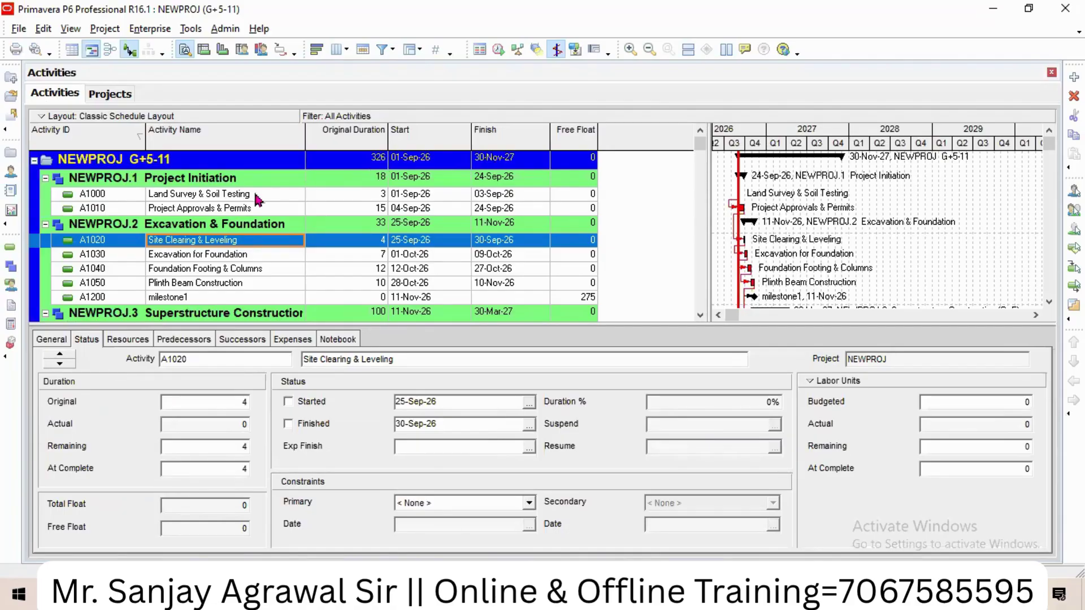
{"action": "left_click", "coordinate": [204, 195]}
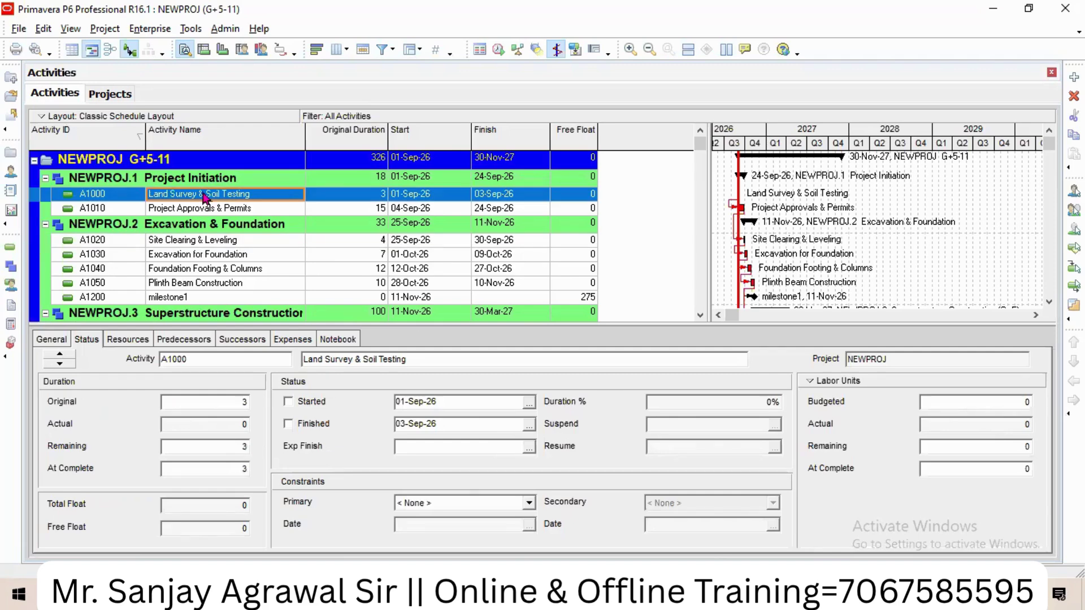
{"action": "left_click", "coordinate": [54, 340]}
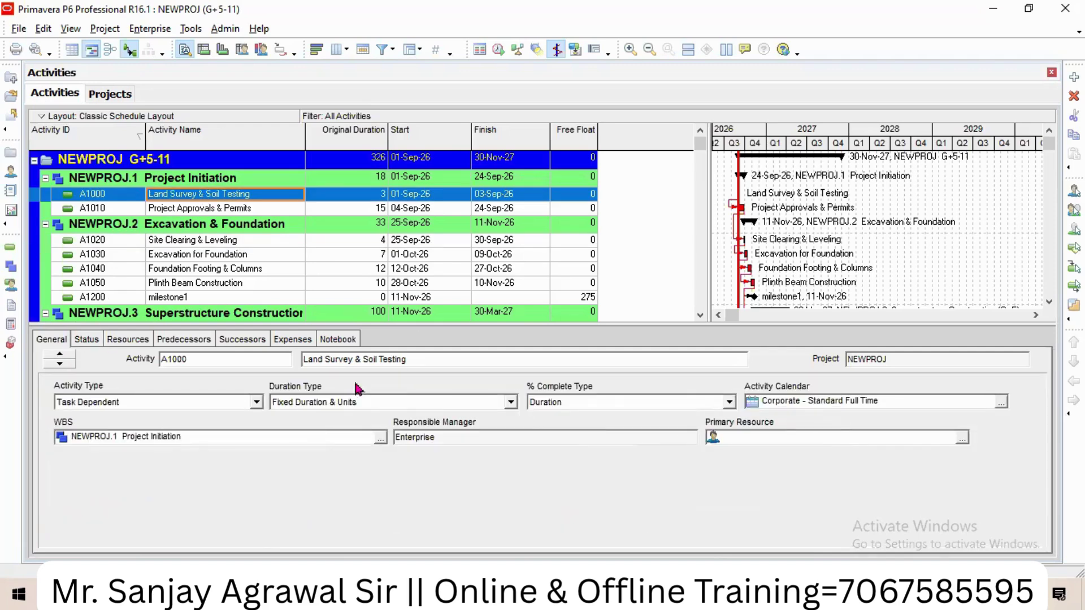
{"action": "left_click_drag", "start_coordinate": [482, 325], "coordinate": [483, 308]}
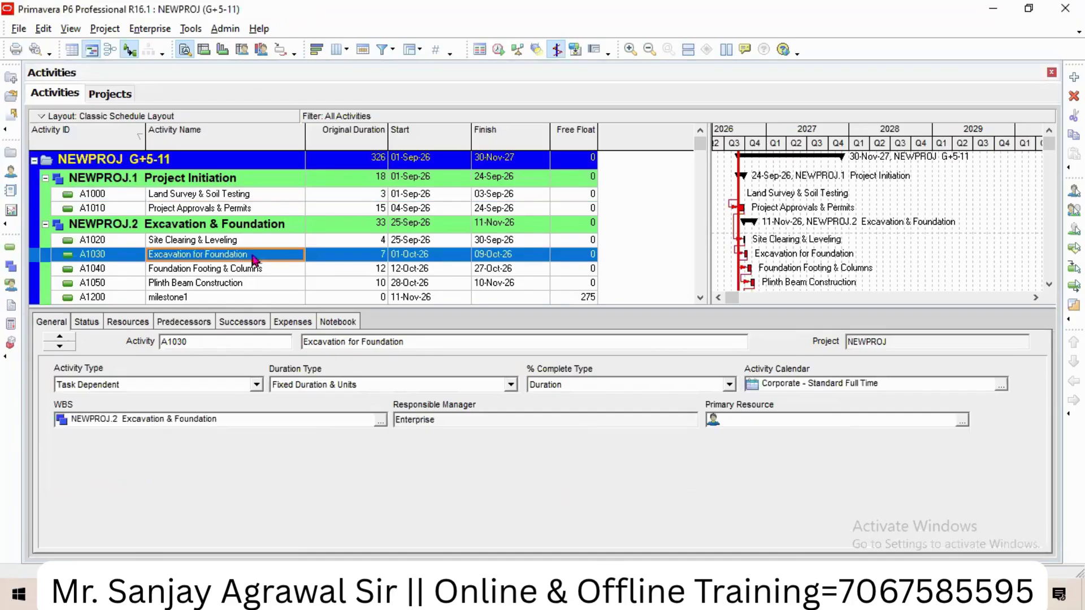
{"action": "left_click", "coordinate": [230, 196]}
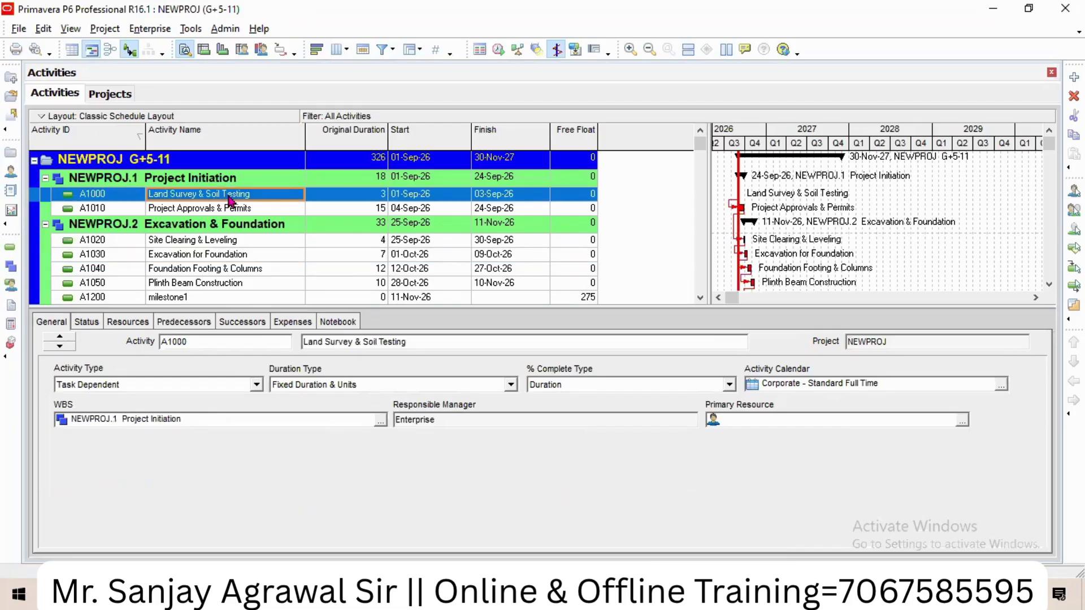
Step: Add a new activity under Final Inspection & Handover, after Site Cleaning & Handover, to test the default calendar
{"action": "scroll", "coordinate": [240, 244], "scroll_direction": "down", "scroll_amount": 3}
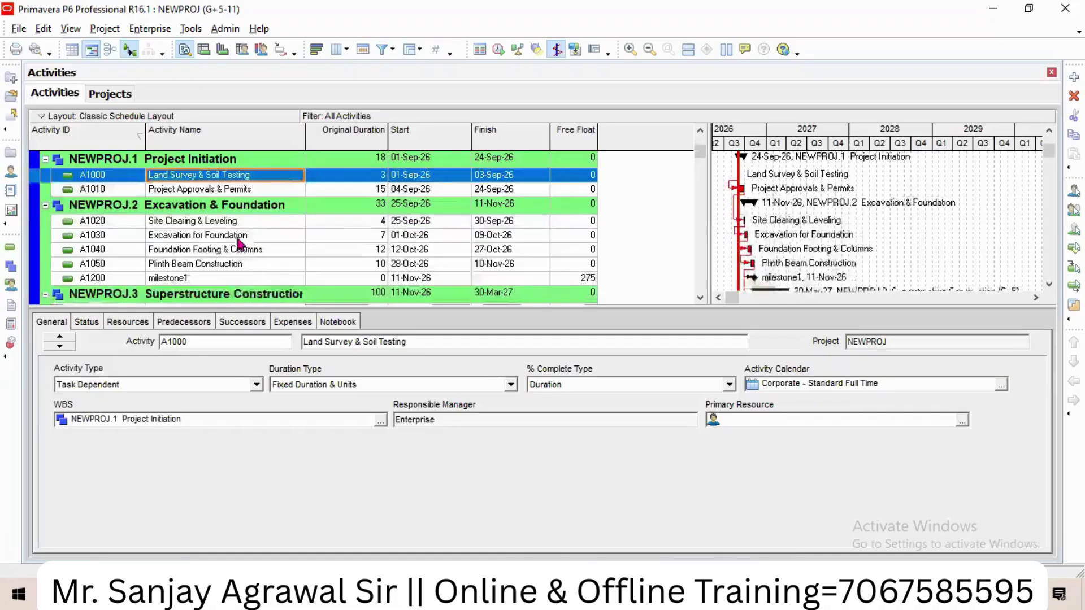
{"action": "scroll", "coordinate": [240, 244], "scroll_direction": "down", "scroll_amount": 3}
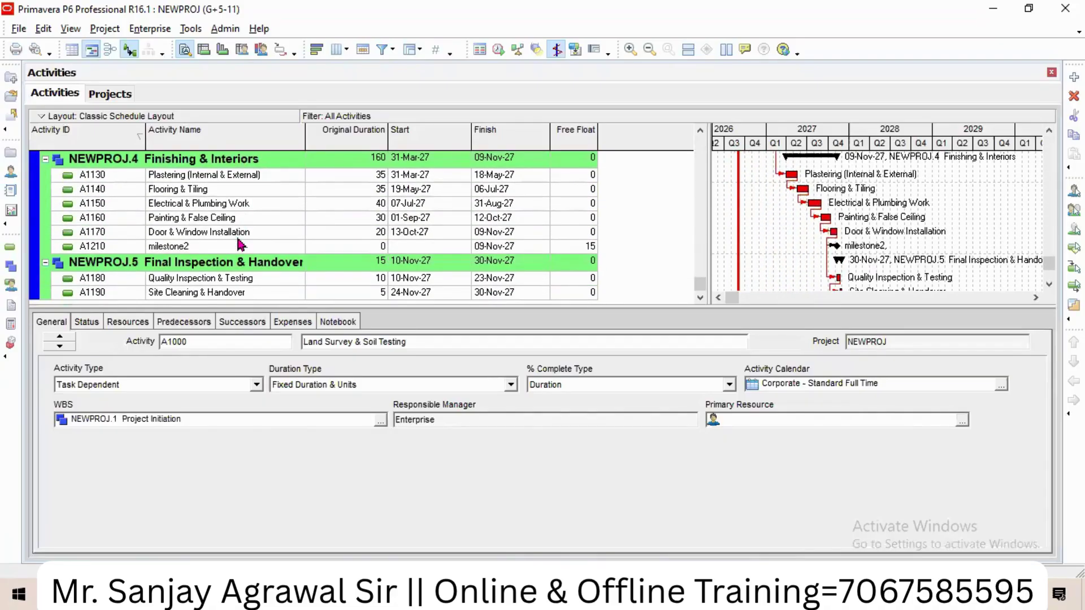
{"action": "left_click", "coordinate": [169, 292]}
{"action": "right_click", "coordinate": [190, 281]}
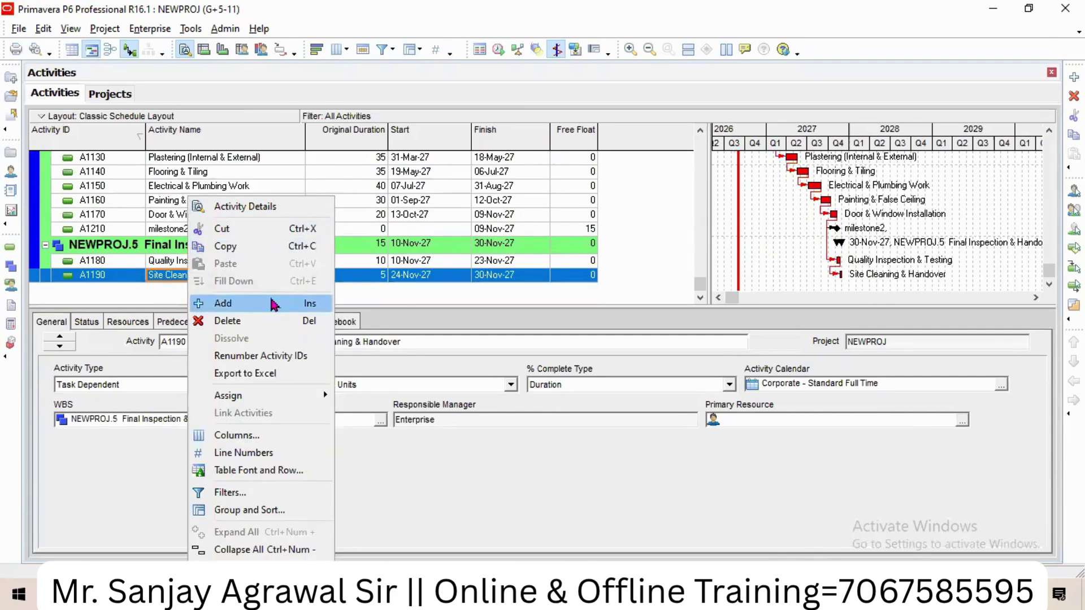
{"action": "left_click", "coordinate": [322, 303]}
{"action": "left_click", "coordinate": [322, 294]}
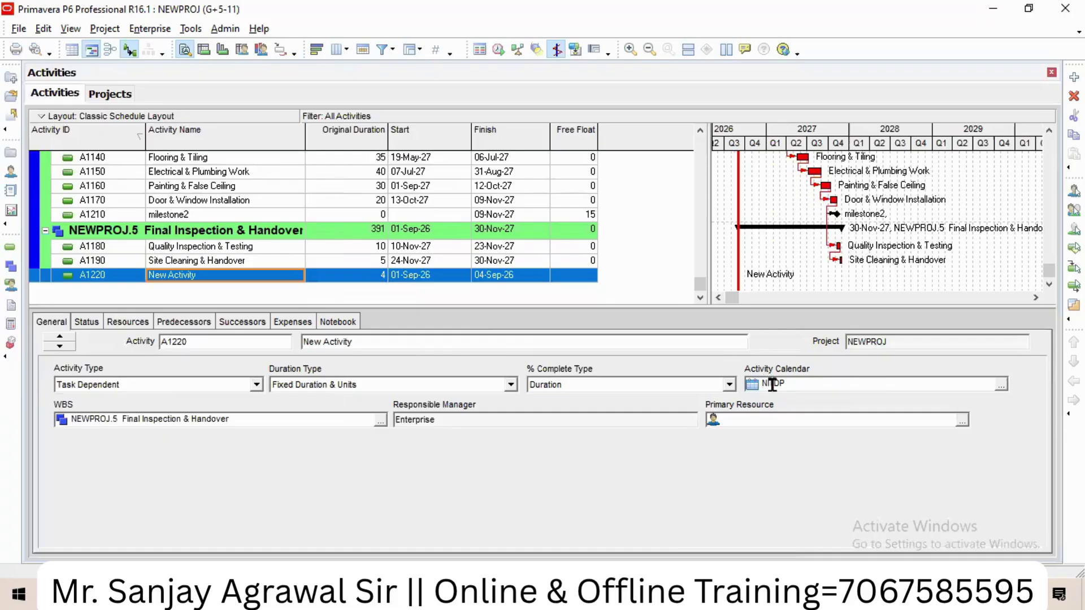
Step: Delete the newly added activity A1220 and confirm the deletion
{"action": "right_click", "coordinate": [209, 283]}
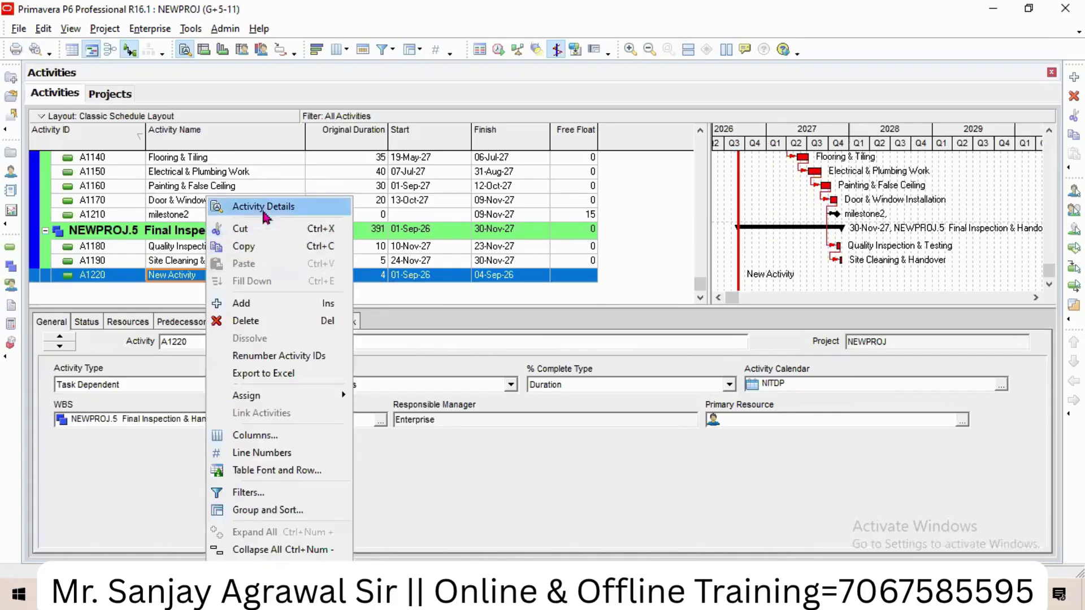
{"action": "left_click", "coordinate": [242, 320]}
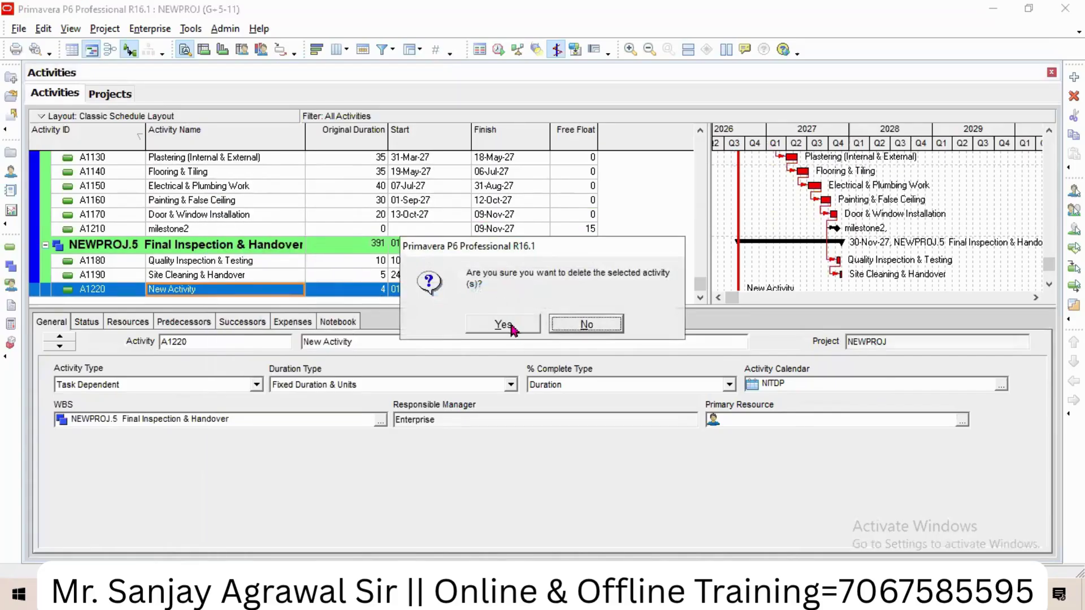
{"action": "left_click", "coordinate": [503, 324]}
{"action": "scroll", "coordinate": [276, 250], "scroll_direction": "up", "scroll_amount": 3}
{"action": "scroll", "coordinate": [277, 250], "scroll_direction": "up", "scroll_amount": 4}
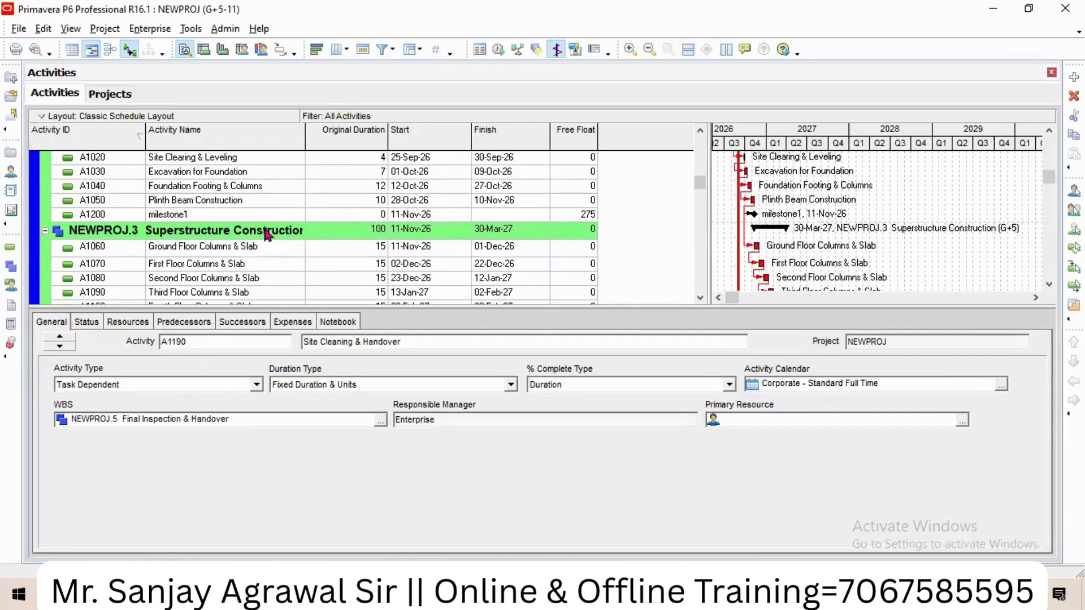
Step: Assign the project calendar NITDP to Land Survey & Soil Testing (A1000) and set its original duration to 3
{"action": "left_click", "coordinate": [173, 195]}
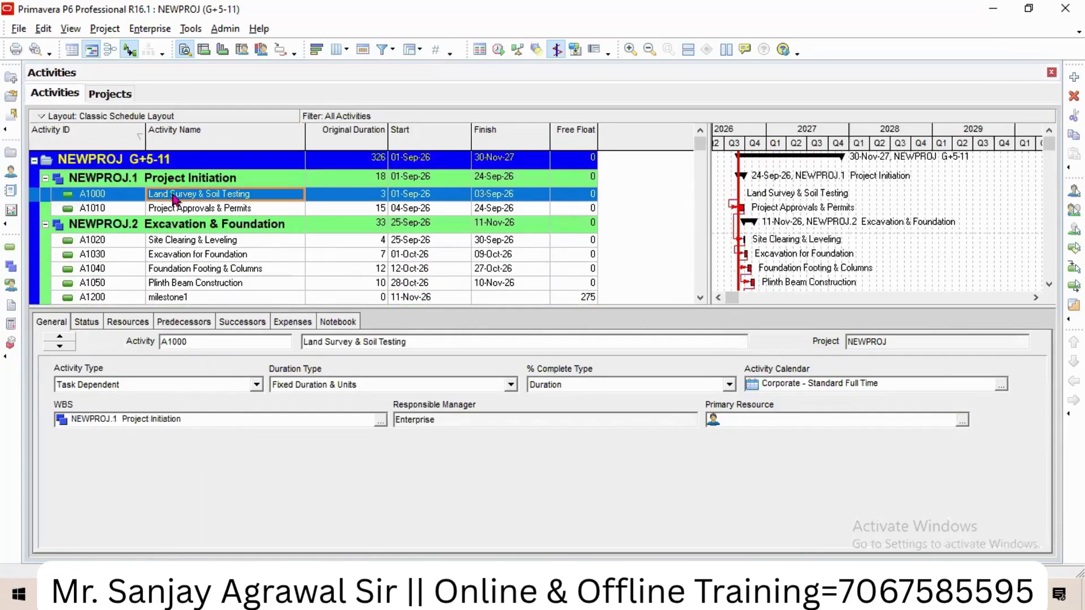
{"action": "left_click", "coordinate": [1001, 384]}
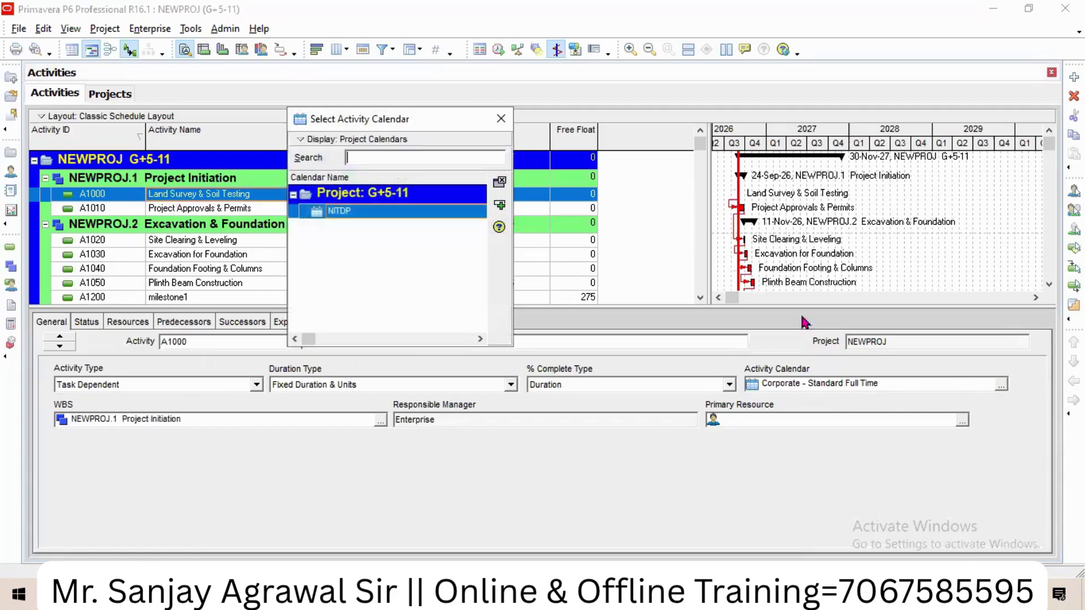
{"action": "left_click", "coordinate": [498, 216]}
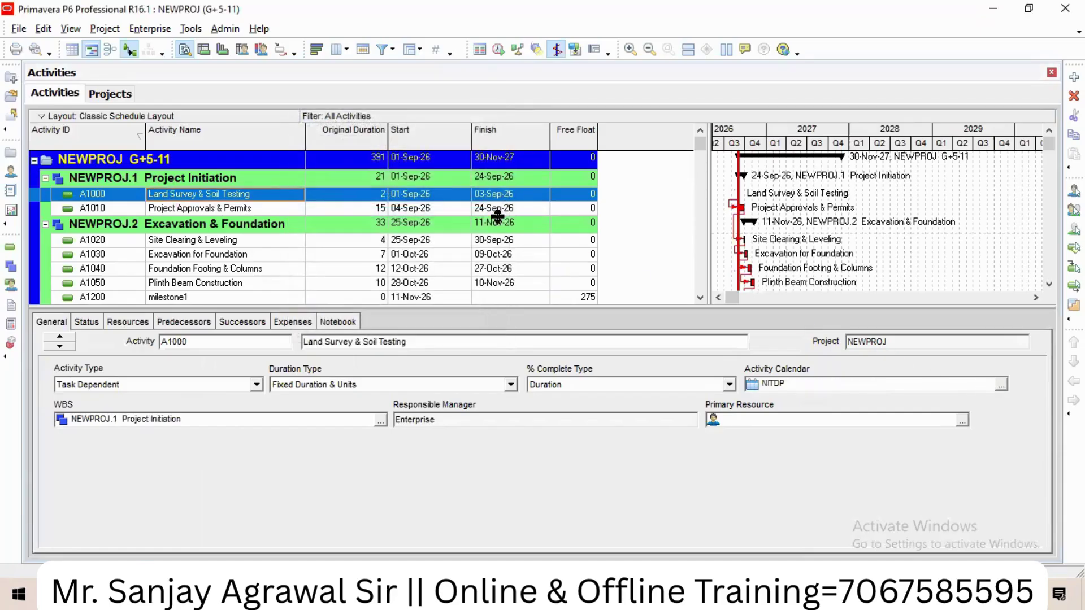
{"action": "left_click", "coordinate": [370, 194]}
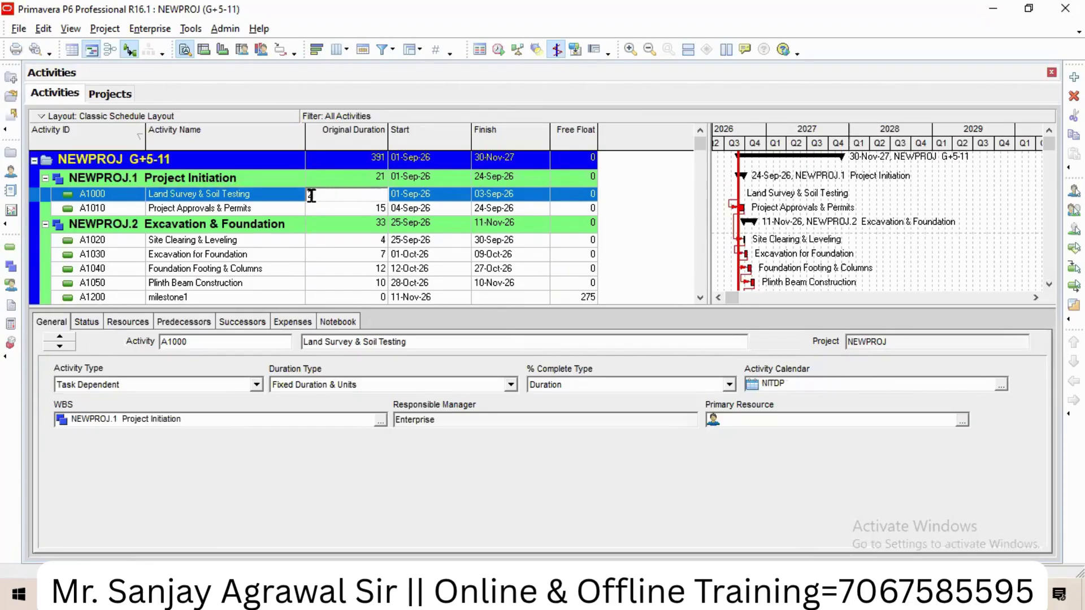
{"action": "type", "text": "3"}
{"action": "key", "text": "Return"}
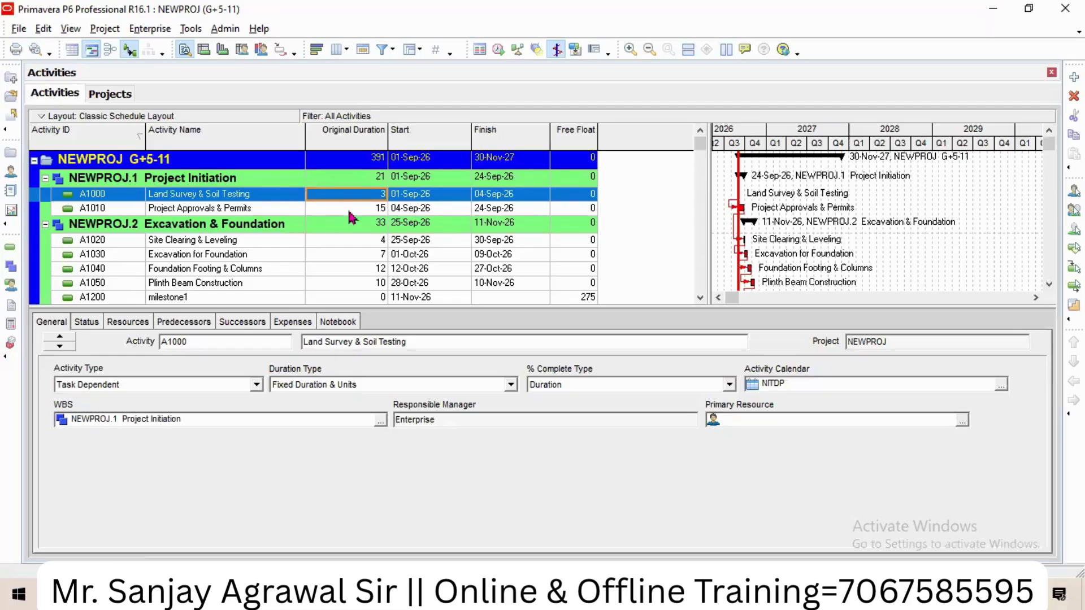
Step: Assign the NITDP calendar to Project Approvals & Permits (A1010) and set its original duration to 15
{"action": "left_click", "coordinate": [367, 208]}
{"action": "left_click", "coordinate": [1001, 385]}
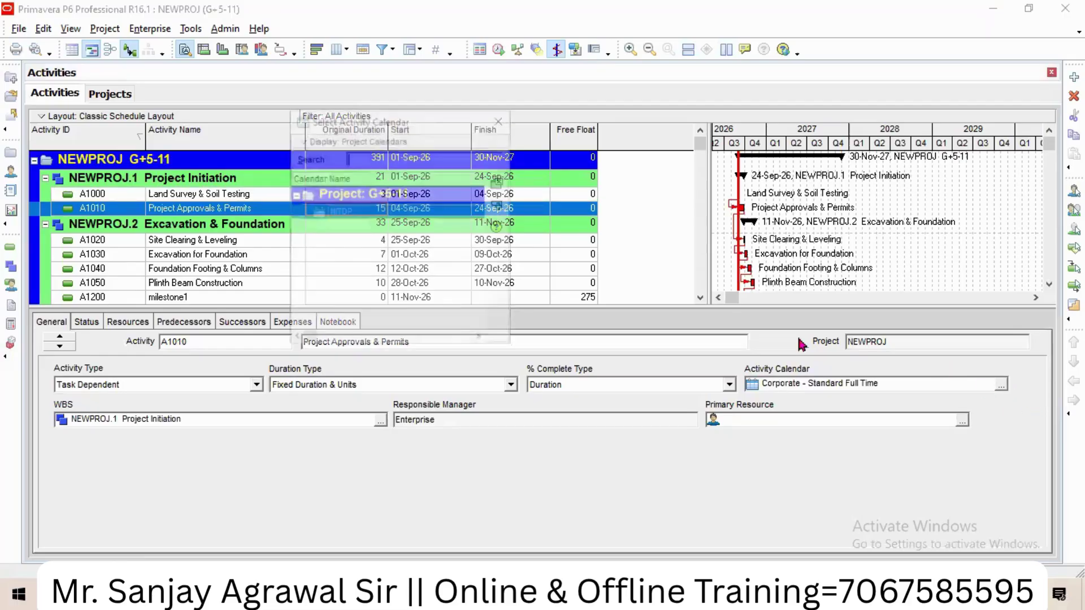
{"action": "left_click", "coordinate": [499, 205]}
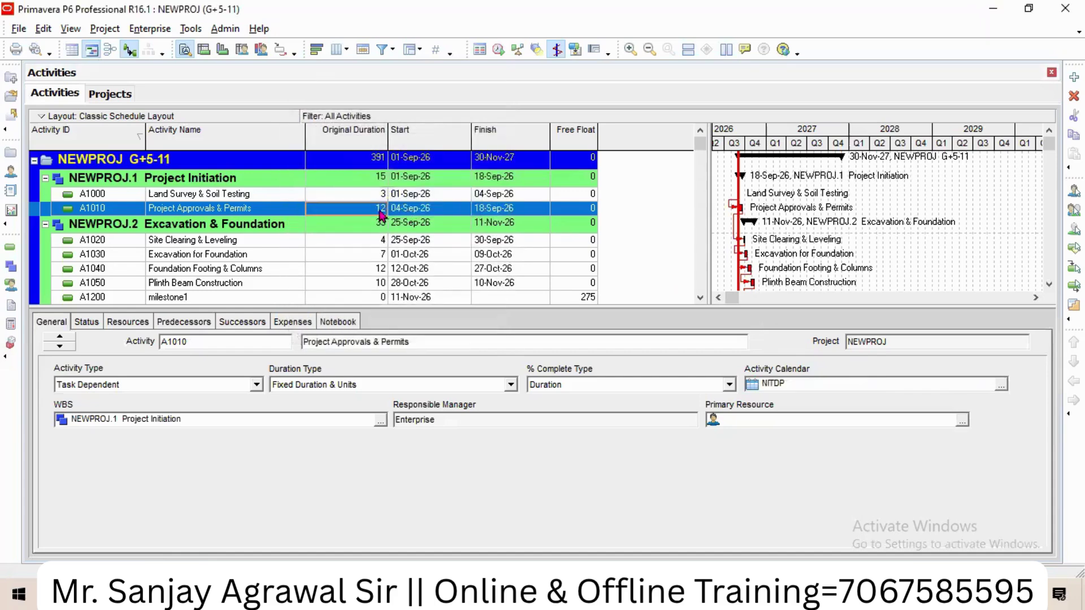
{"action": "left_click", "coordinate": [376, 208]}
{"action": "type", "text": "1"}
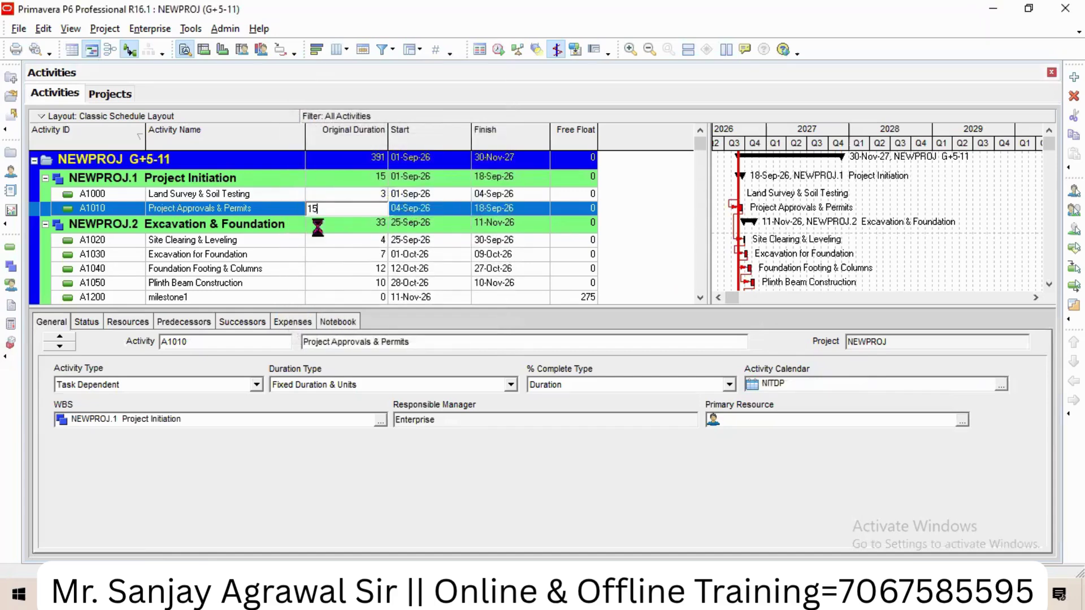
{"action": "type", "text": "5"}
Step: Assign the NITDP calendar to Site Clearing & Leveling (A1020) and set its original duration to 4
{"action": "left_click", "coordinate": [368, 242]}
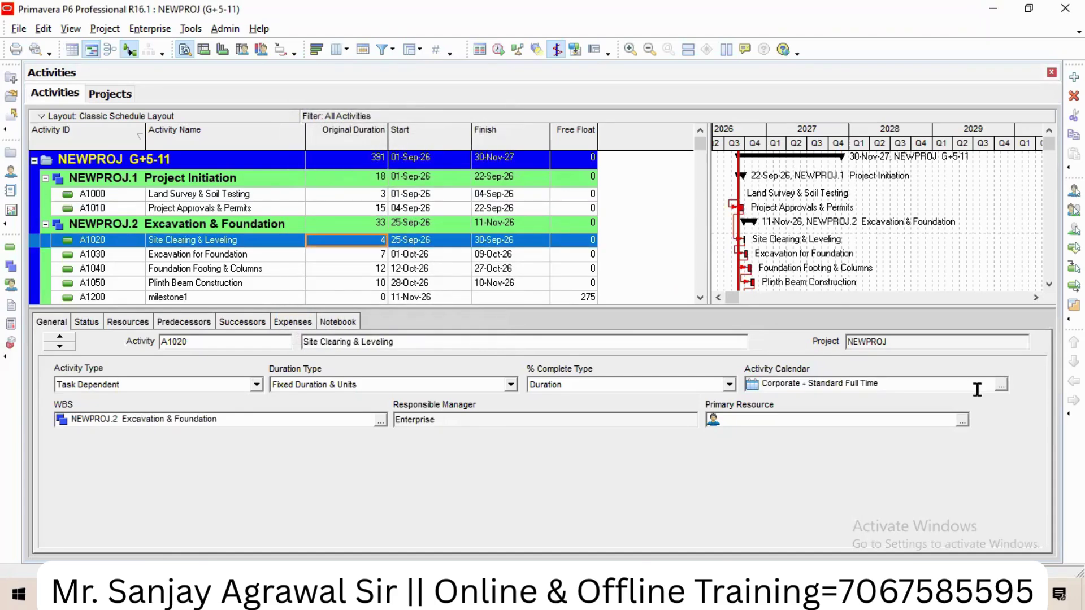
{"action": "left_click", "coordinate": [1001, 385]}
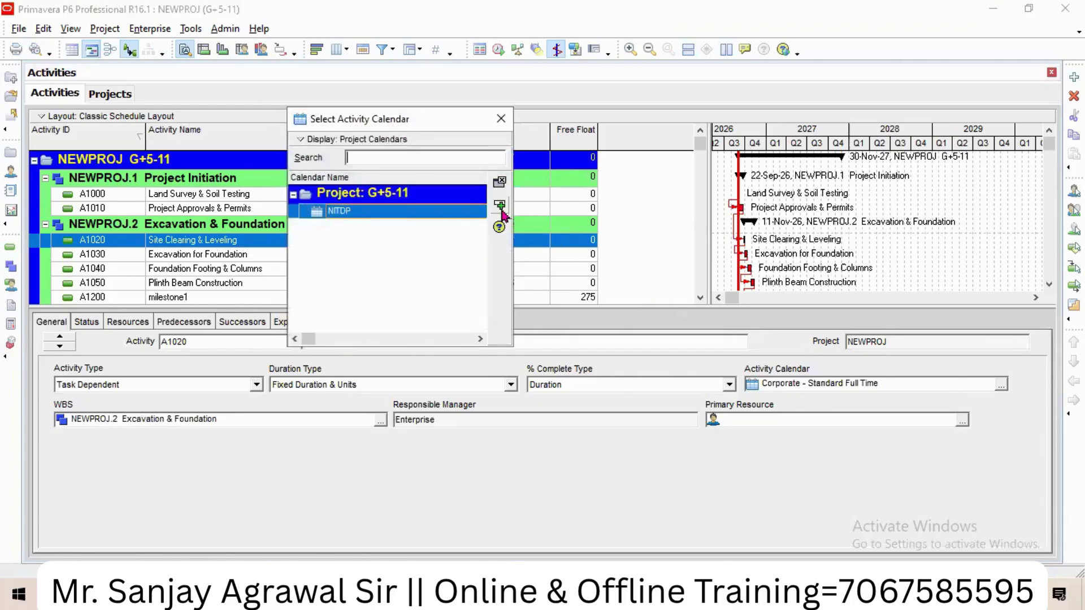
{"action": "double_click", "coordinate": [501, 209]}
{"action": "left_click", "coordinate": [371, 243]}
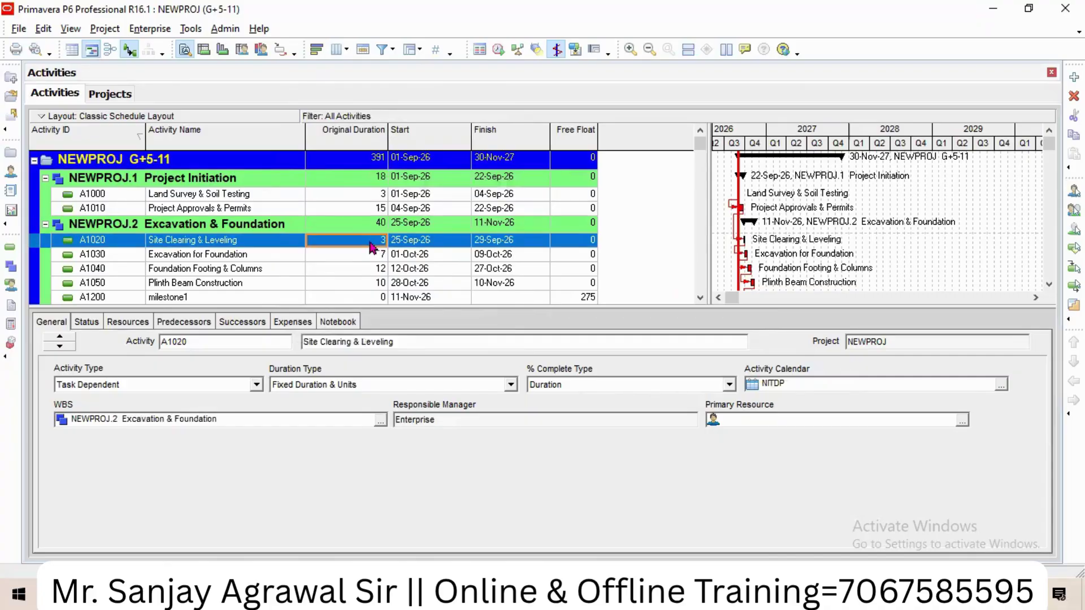
{"action": "type", "text": "4"}
{"action": "key", "text": "Return"}
Step: Assign the NITDP calendar to Excavation for Foundation (A1030) and set its original duration to 7
{"action": "left_click", "coordinate": [373, 258]}
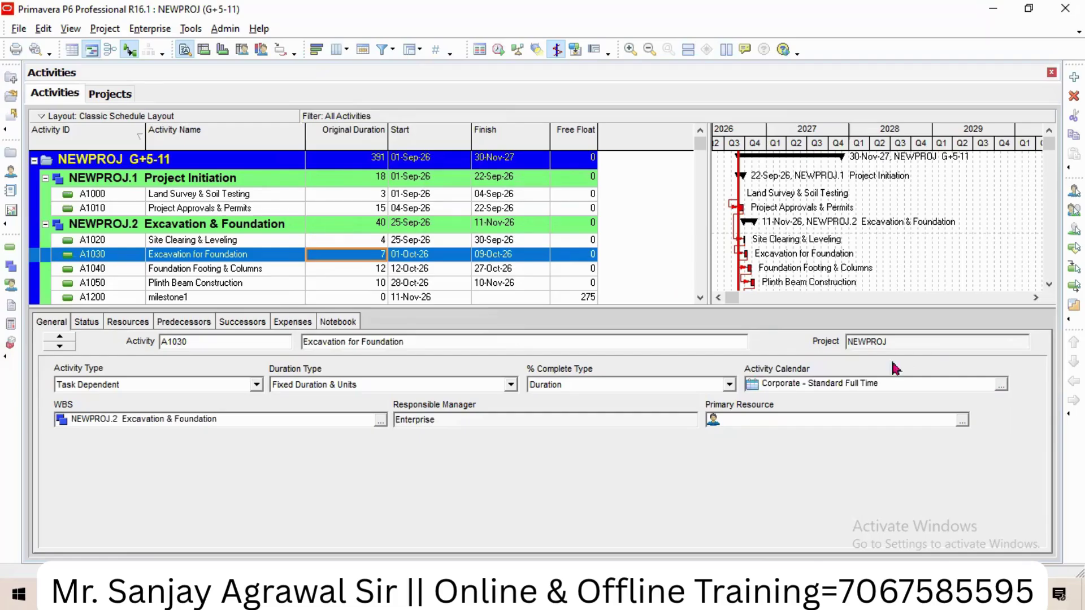
{"action": "left_click", "coordinate": [1001, 386]}
{"action": "left_click", "coordinate": [505, 212]}
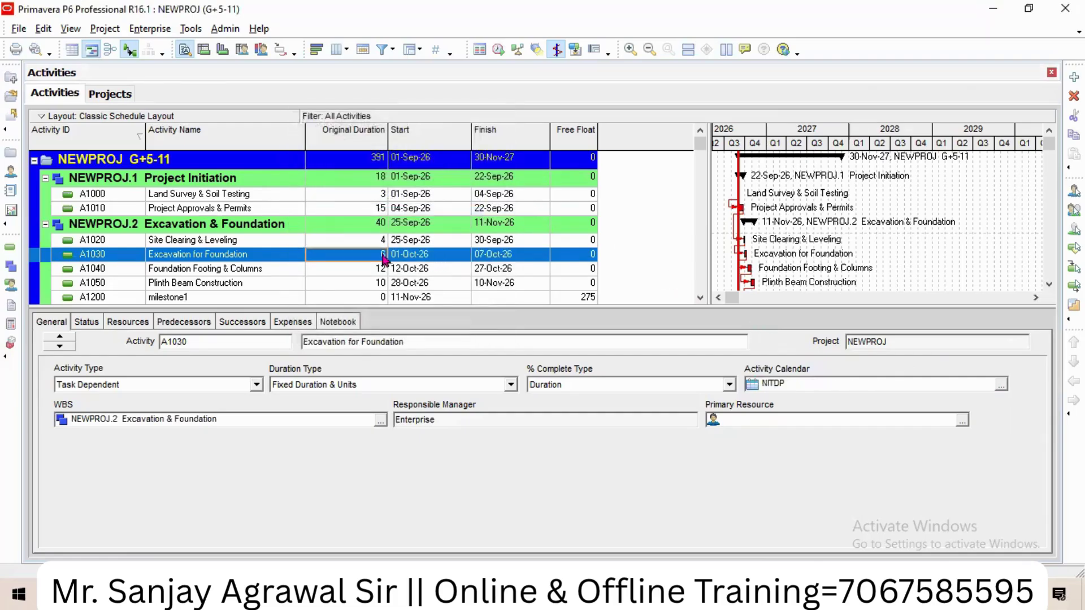
{"action": "type", "text": "7"}
{"action": "key", "text": "Return"}
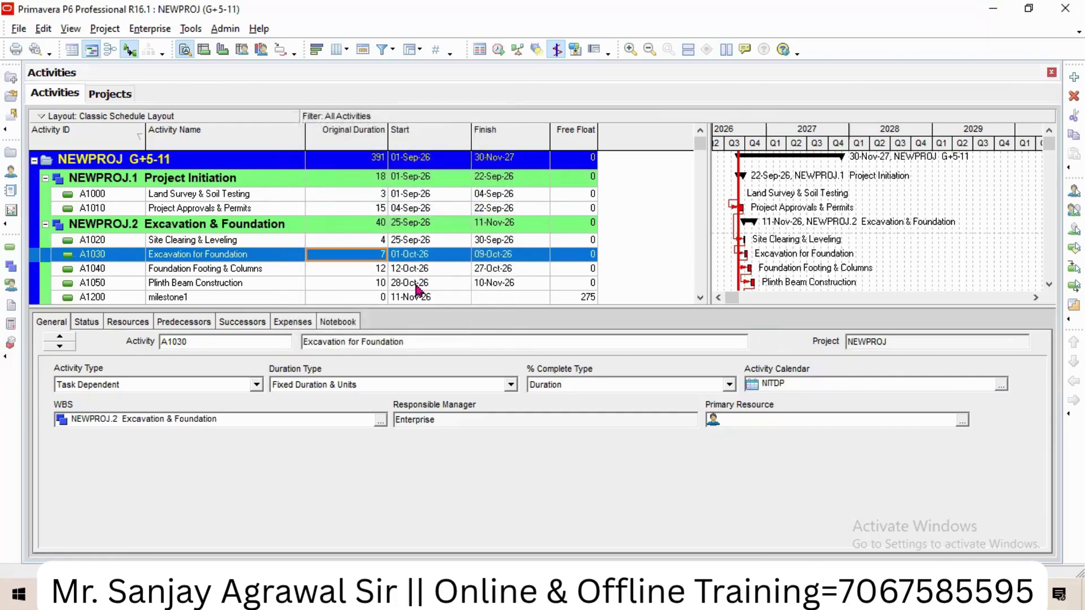
Step: Assign the NITDP calendar to Foundation Footing & Columns (A1040) and set its original duration to 12
{"action": "double_click", "coordinate": [379, 270]}
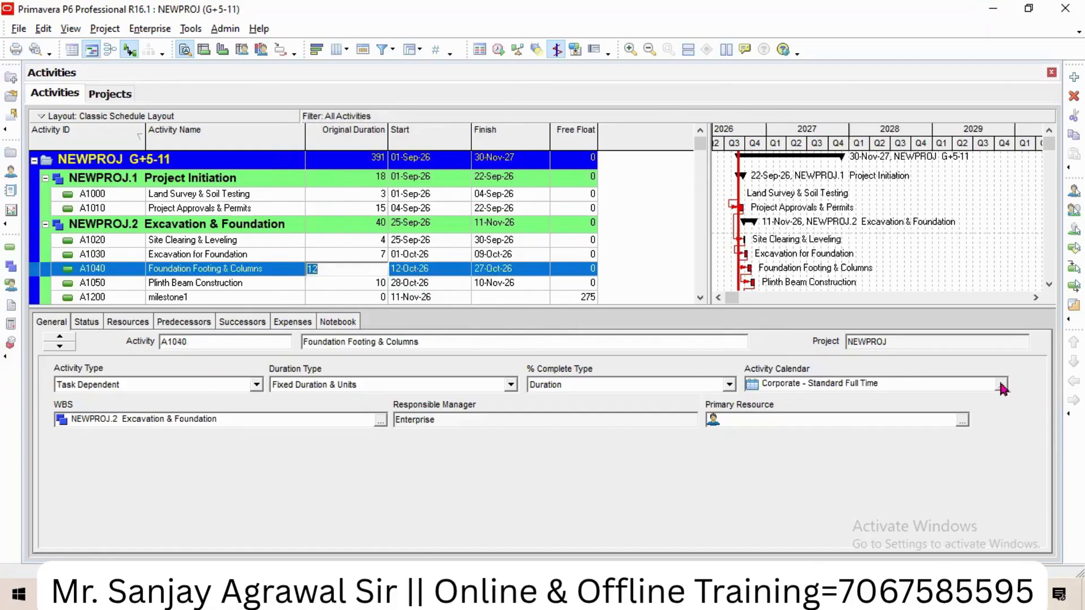
{"action": "key", "text": "Return"}
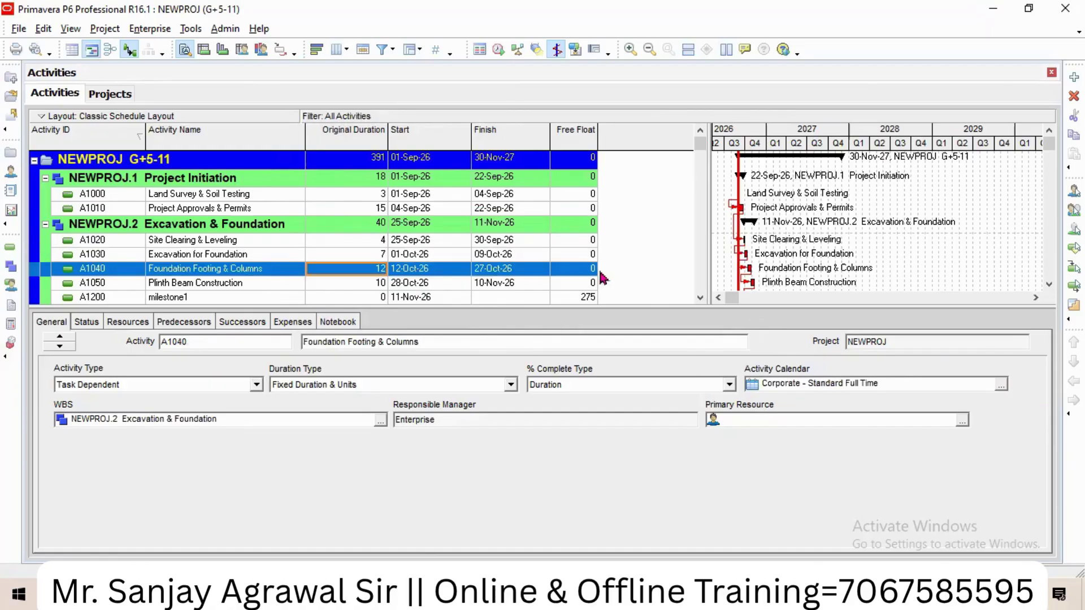
{"action": "left_click", "coordinate": [1000, 384]}
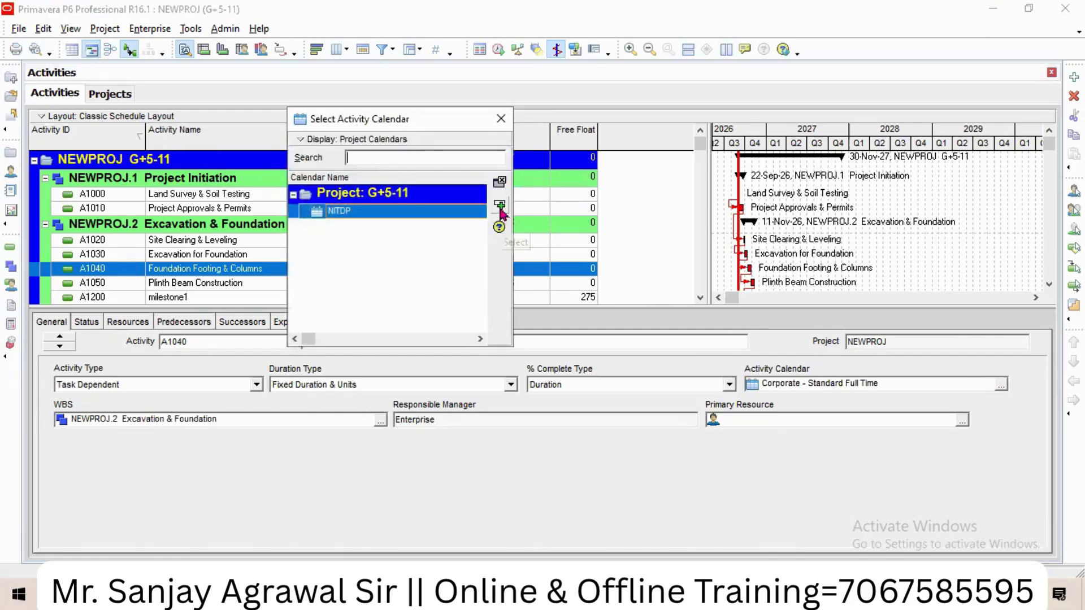
{"action": "left_click", "coordinate": [499, 206]}
{"action": "left_click", "coordinate": [372, 266]}
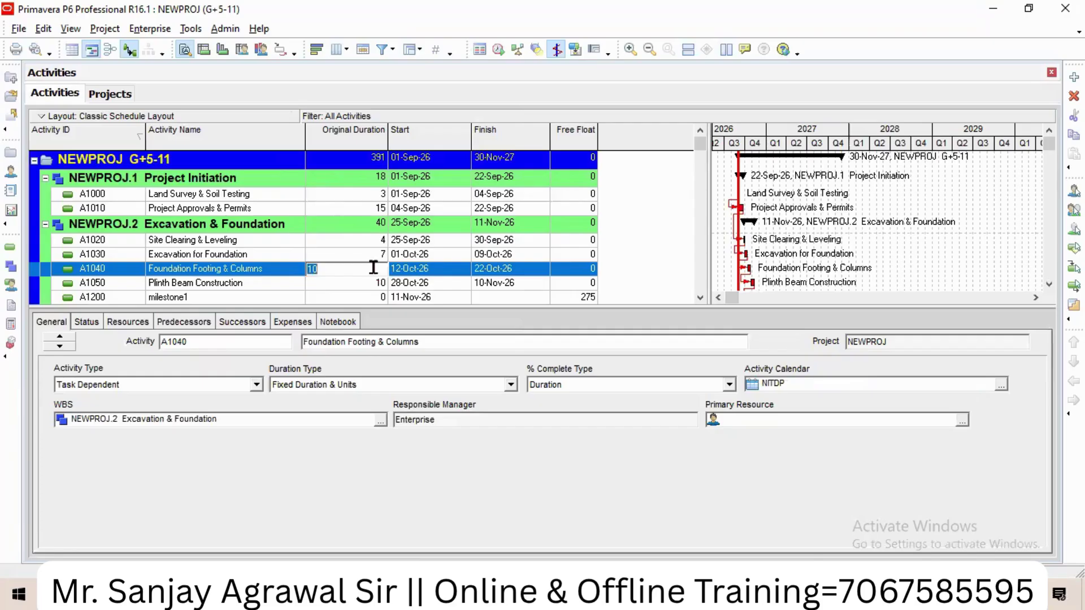
{"action": "type", "text": "12"}
{"action": "key", "text": "Return"}
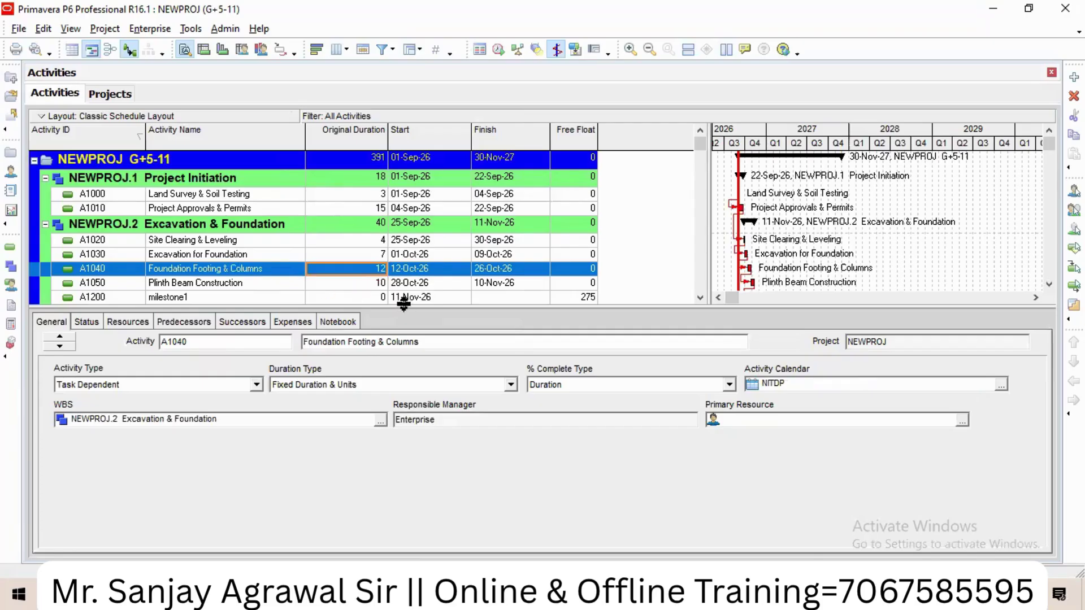
Step: Assign the NITDP calendar to Plinth Beam Construction (A1050) and set its original duration to 10
{"action": "left_click", "coordinate": [362, 286]}
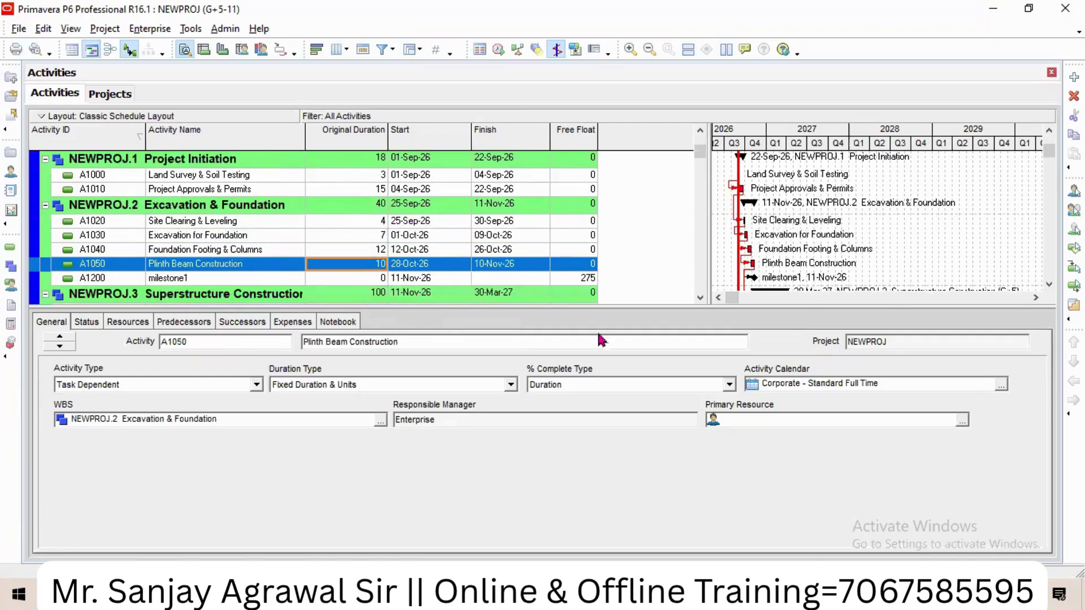
{"action": "left_click", "coordinate": [999, 386]}
{"action": "left_click", "coordinate": [501, 204]}
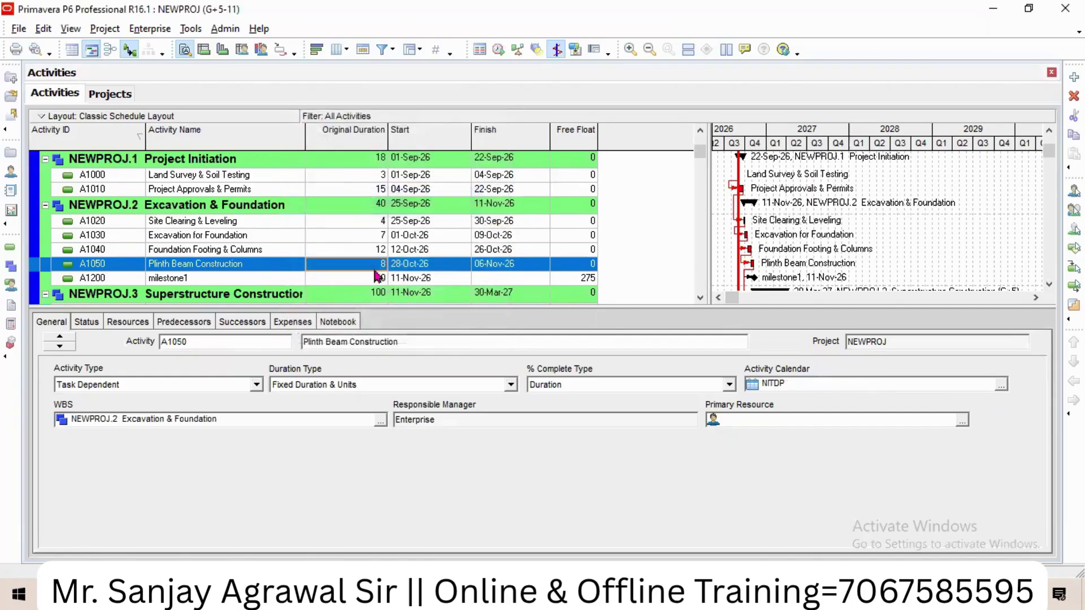
{"action": "type", "text": "10"}
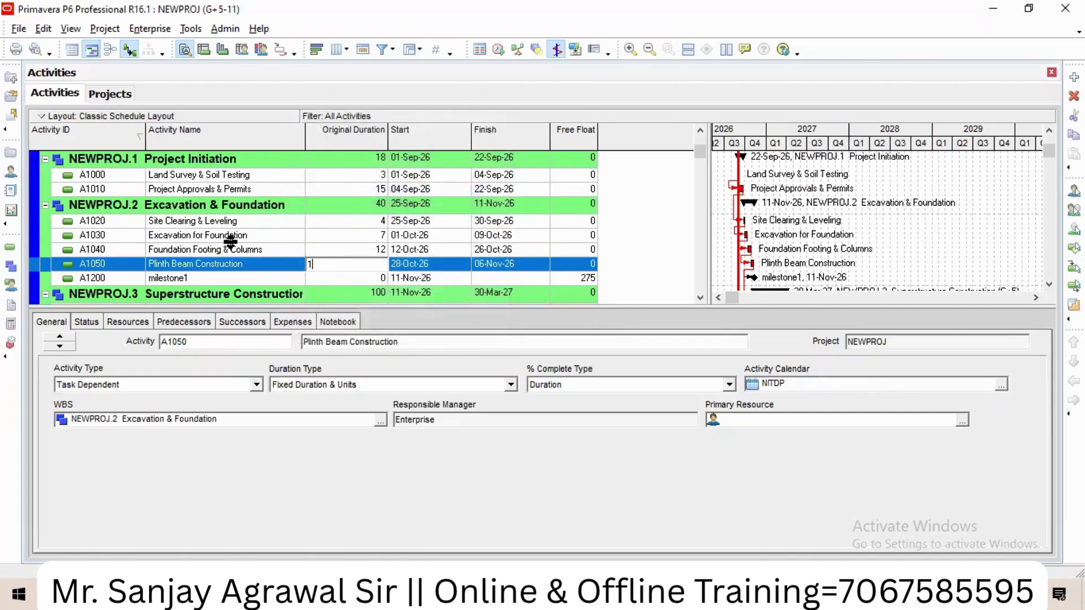
{"action": "key", "text": "Return"}
Step: Assign the NITDP calendar to milestone1 (A1200) and to Ground Floor Columns & Slab (A1060)
{"action": "left_click", "coordinate": [382, 280]}
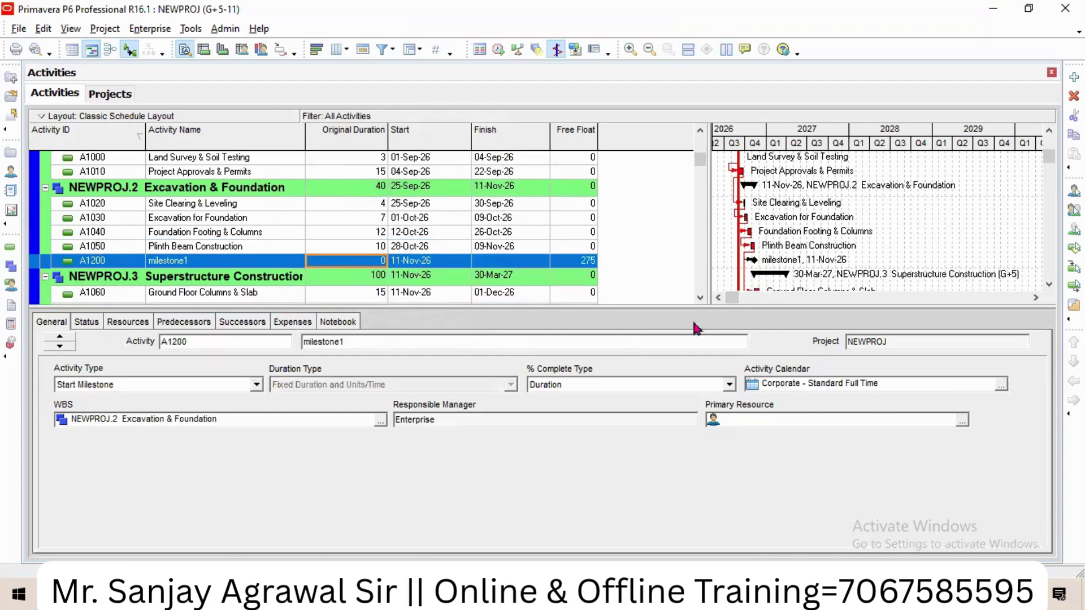
{"action": "left_click", "coordinate": [1001, 387]}
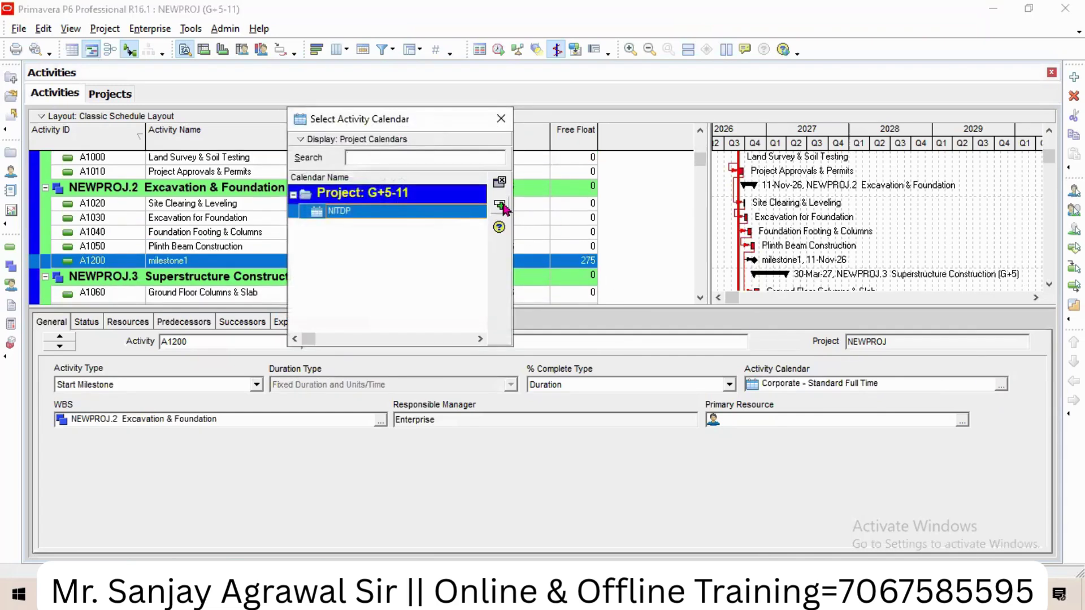
{"action": "left_click", "coordinate": [501, 204]}
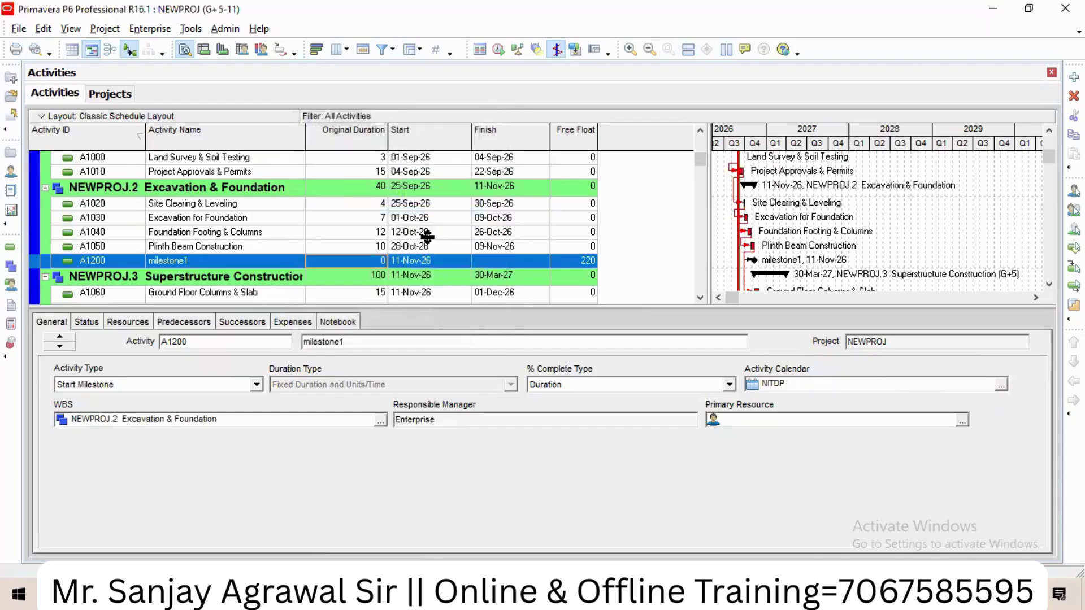
{"action": "left_click", "coordinate": [375, 291]}
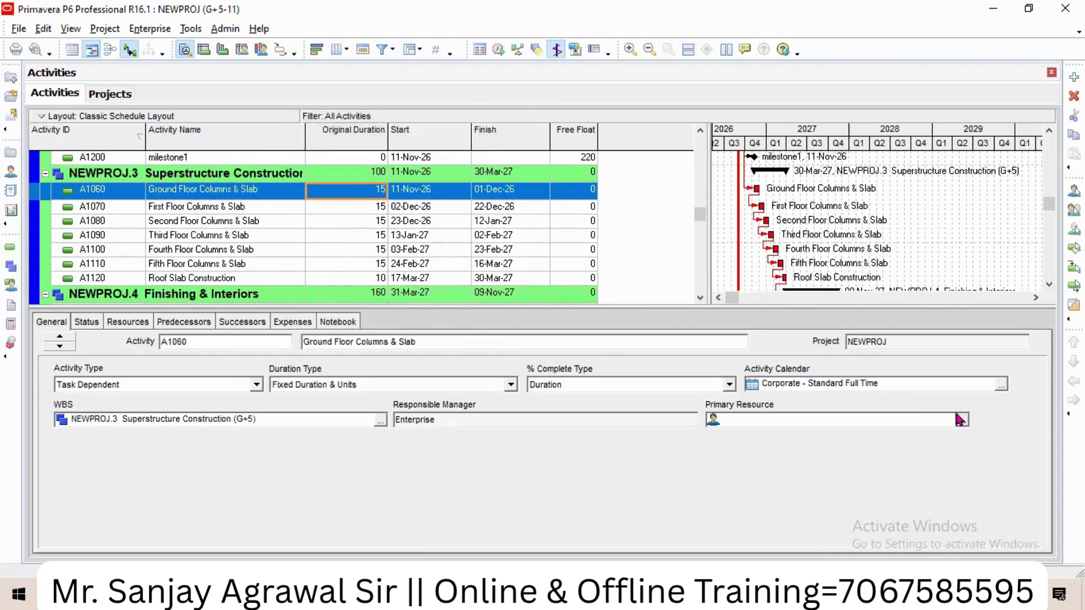
{"action": "left_click", "coordinate": [1001, 386]}
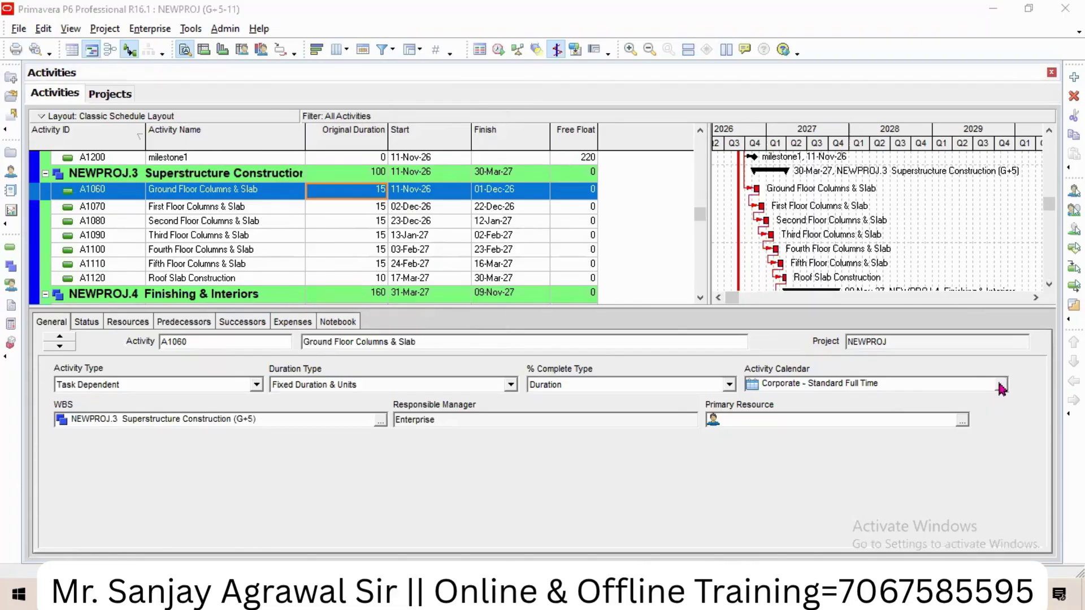
{"action": "left_click", "coordinate": [500, 206]}
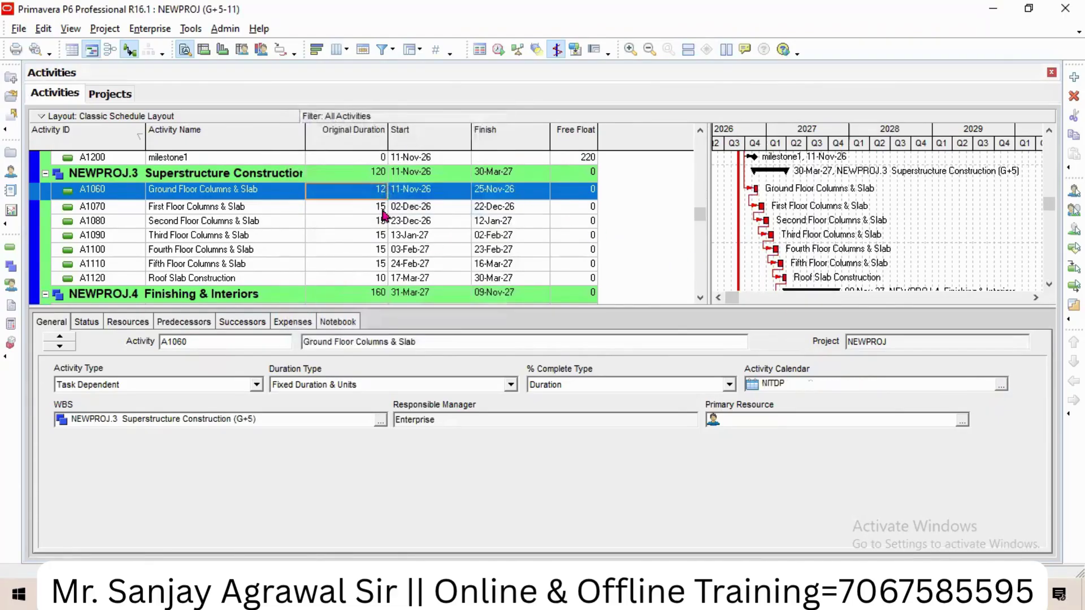
{"action": "left_click", "coordinate": [303, 206]}
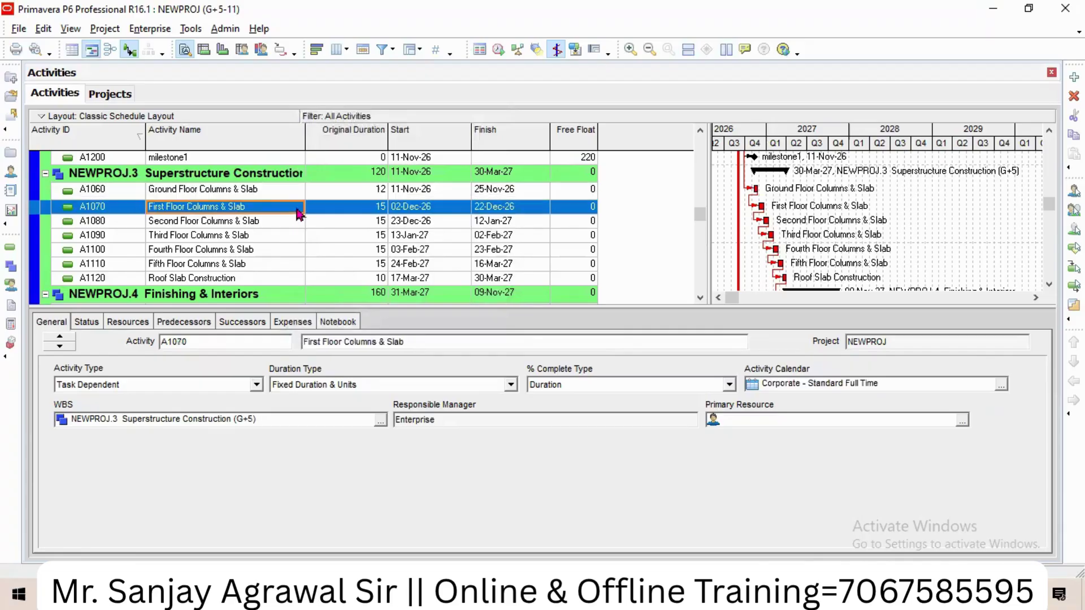
{"action": "type", "text": "15"}
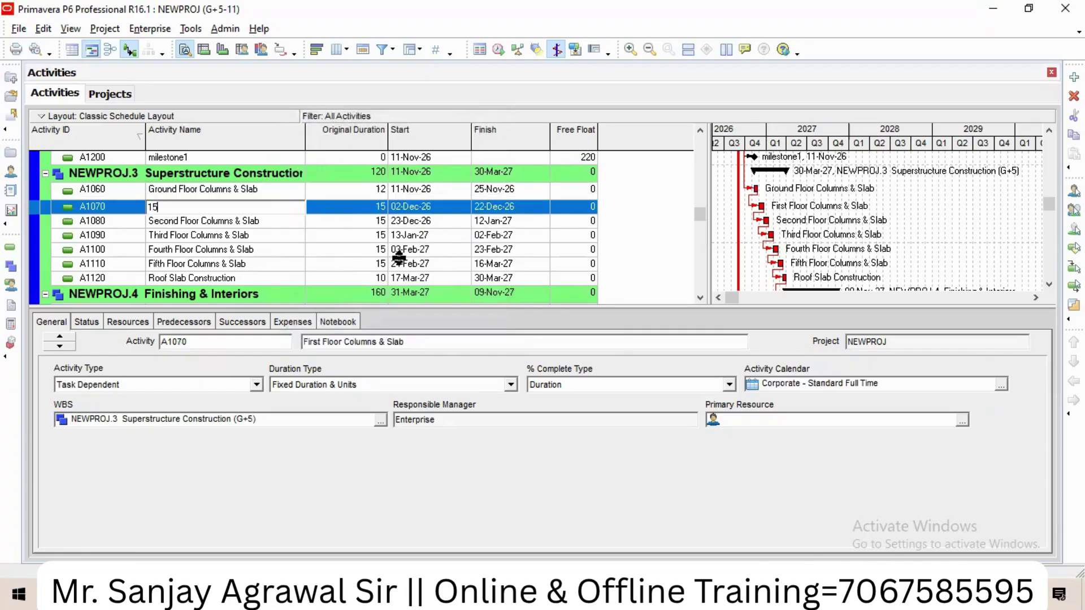
{"action": "left_click", "coordinate": [349, 237]}
{"action": "key", "text": "ctrl+z"}
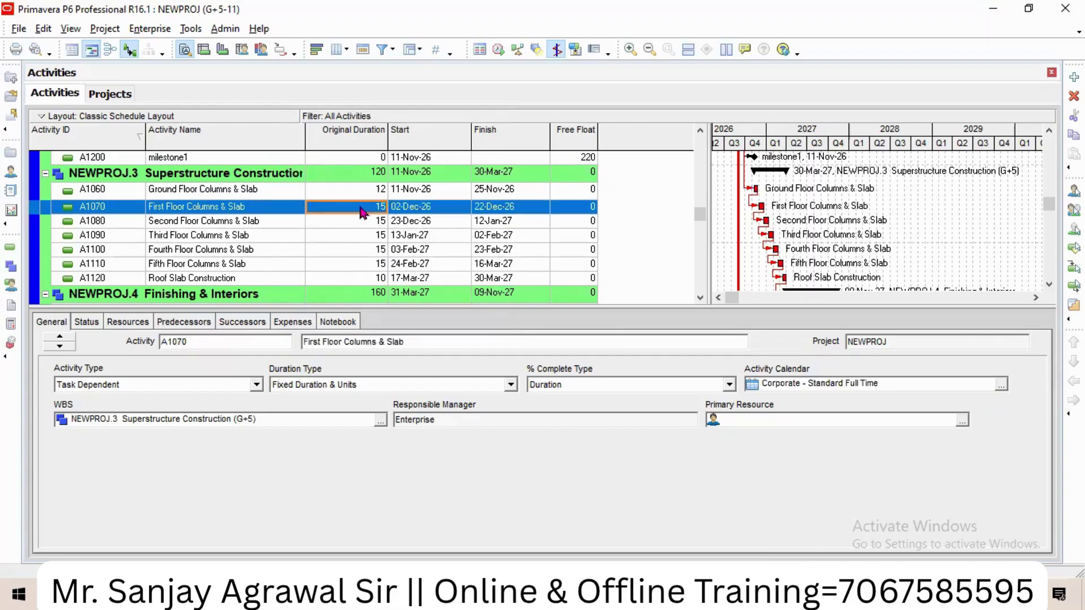
Step: Set the original duration of First Floor Columns & Slab (A1070) to 1 and open its activity calendar selection
{"action": "left_click", "coordinate": [359, 206]}
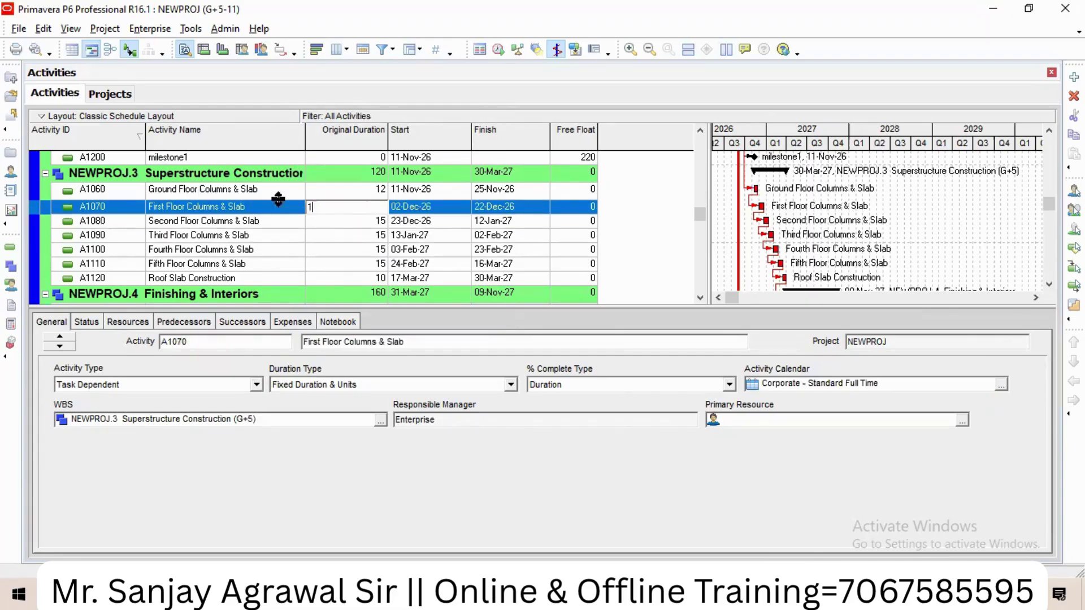
{"action": "type", "text": "1"}
{"action": "key", "text": "Return"}
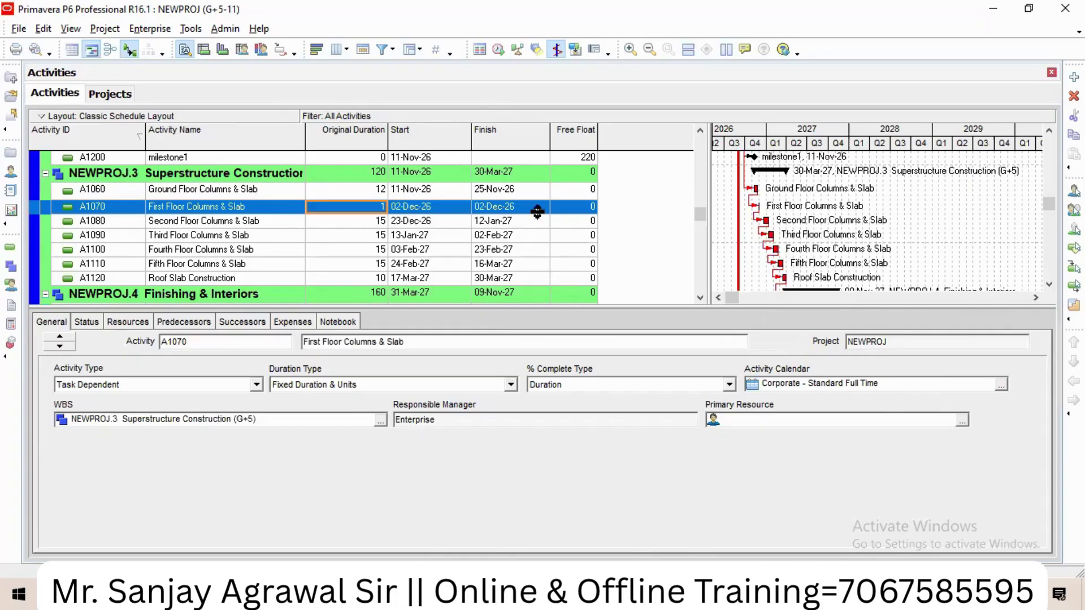
{"action": "left_click", "coordinate": [1002, 385]}
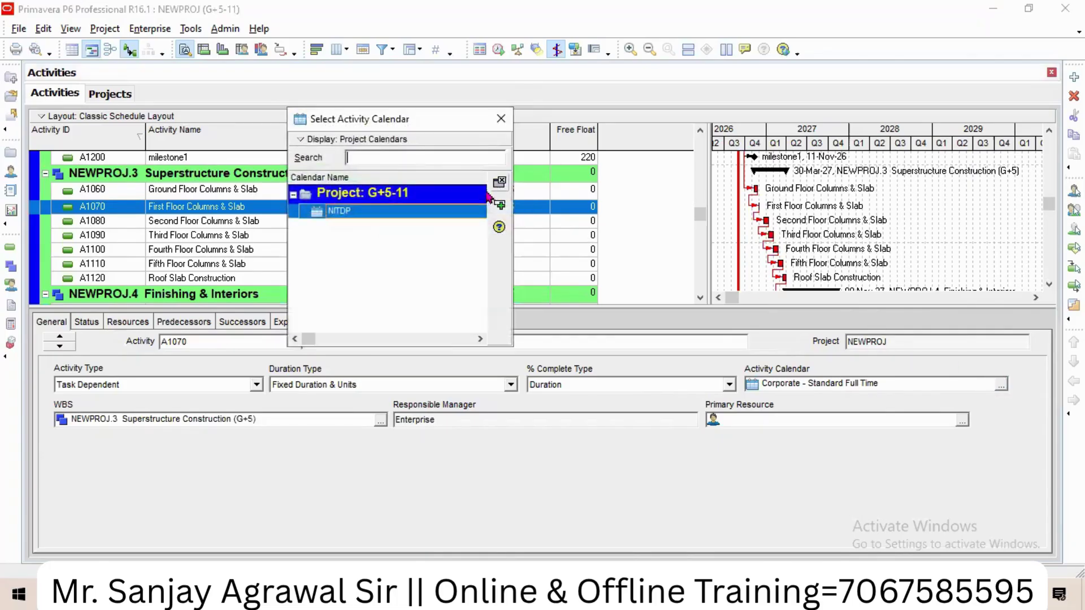
{"action": "left_click", "coordinate": [496, 182]}
Step: Assign the NITDP calendar to First Floor Columns & Slab (A1070) and set the original durations of A1060 and A1070 to 15
{"action": "left_click", "coordinate": [375, 192]}
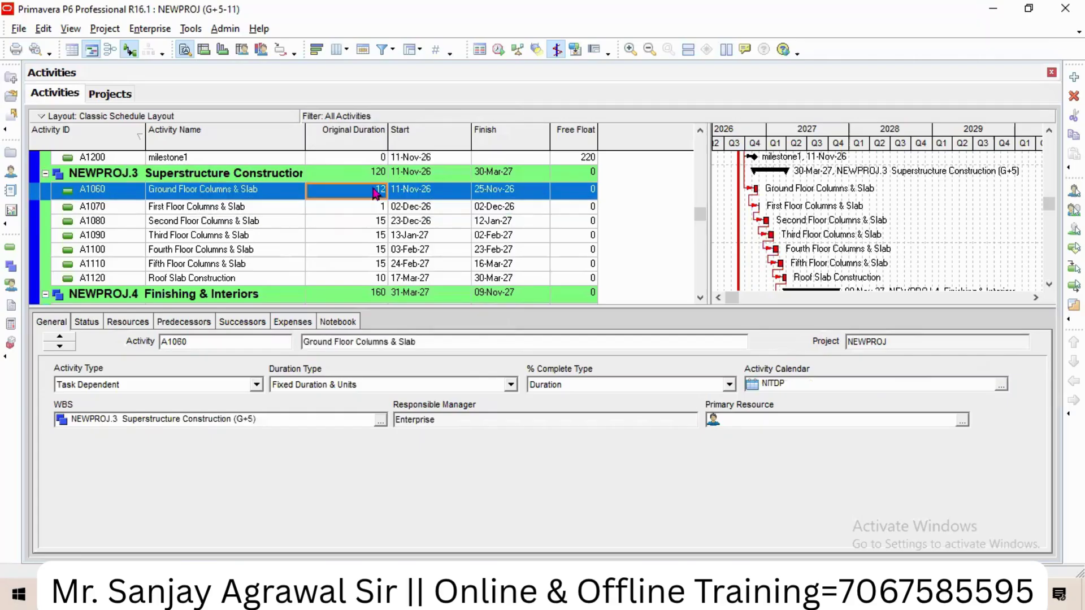
{"action": "type", "text": "15"}
{"action": "left_click", "coordinate": [366, 206]}
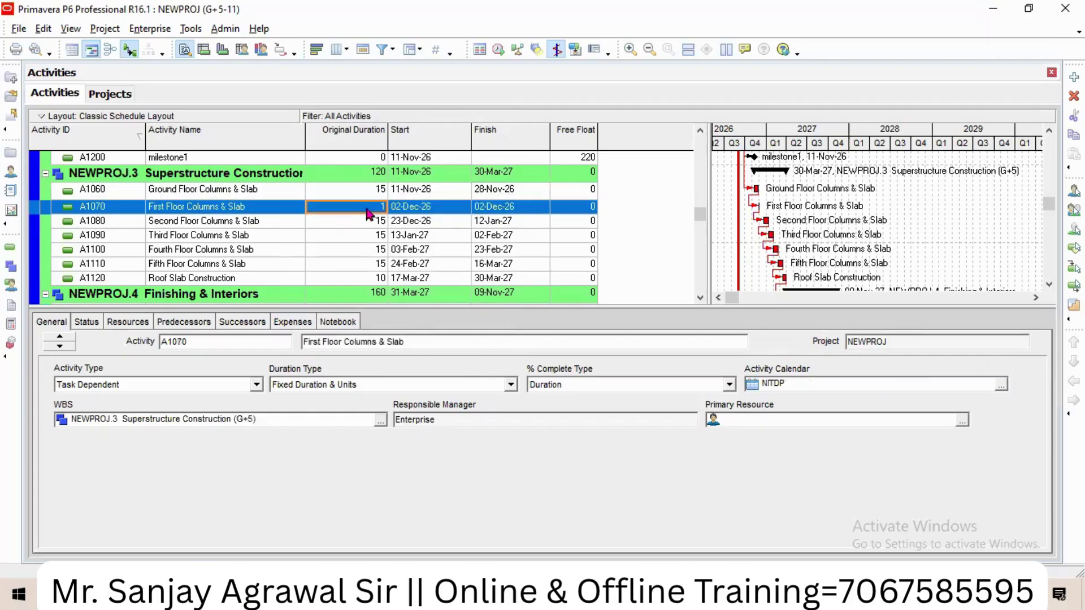
{"action": "left_click", "coordinate": [365, 207]}
{"action": "type", "text": "15"}
Step: Assign the NITDP calendar to Second Floor Columns & Slab (A1080) and set its original duration to 15
{"action": "left_click", "coordinate": [368, 223]}
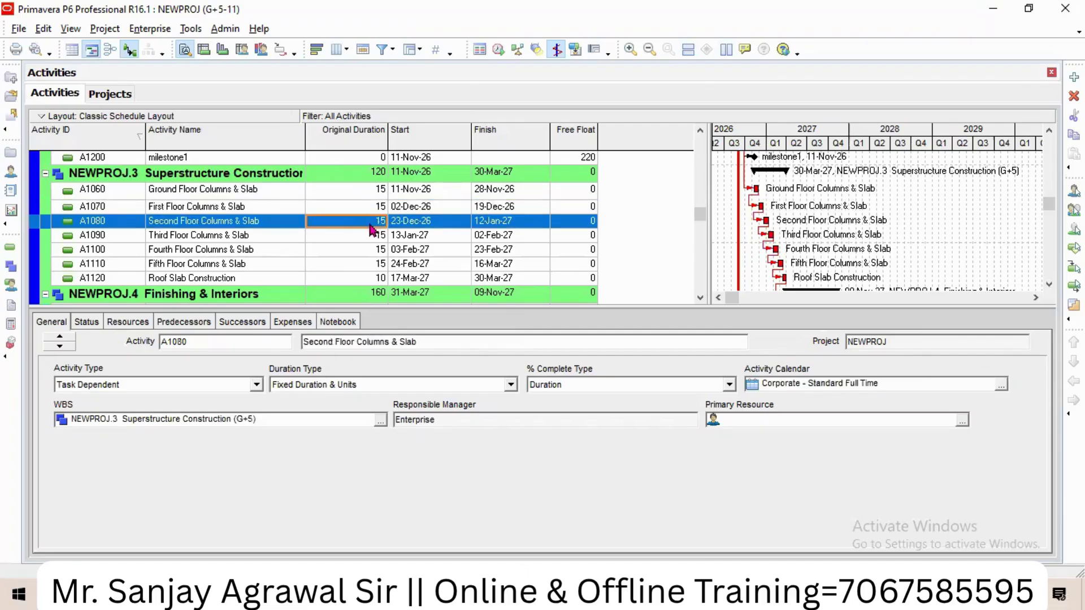
{"action": "left_click", "coordinate": [1001, 385]}
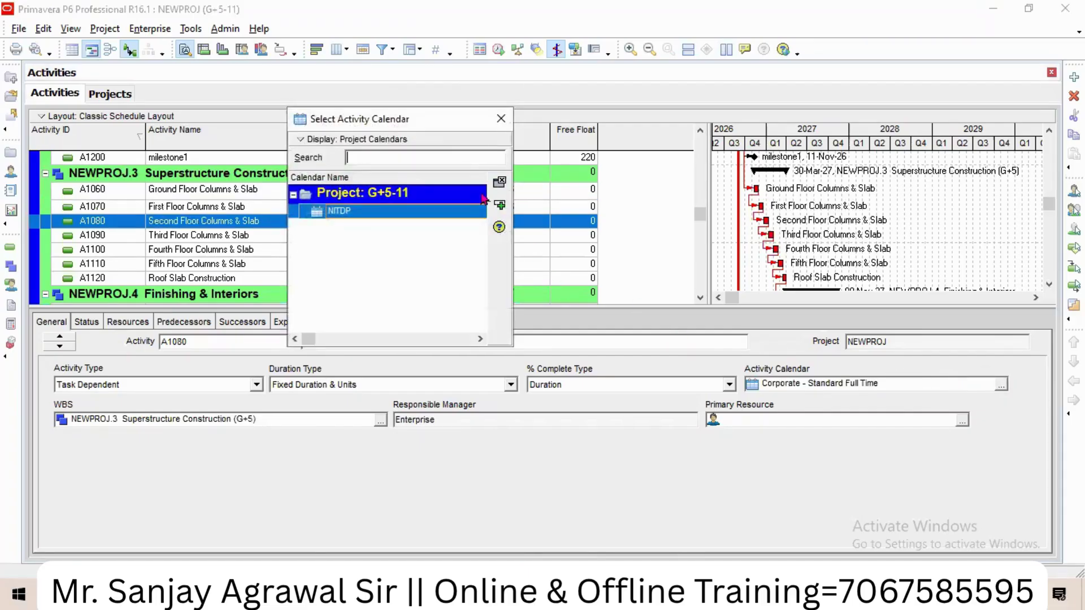
{"action": "left_click", "coordinate": [499, 206]}
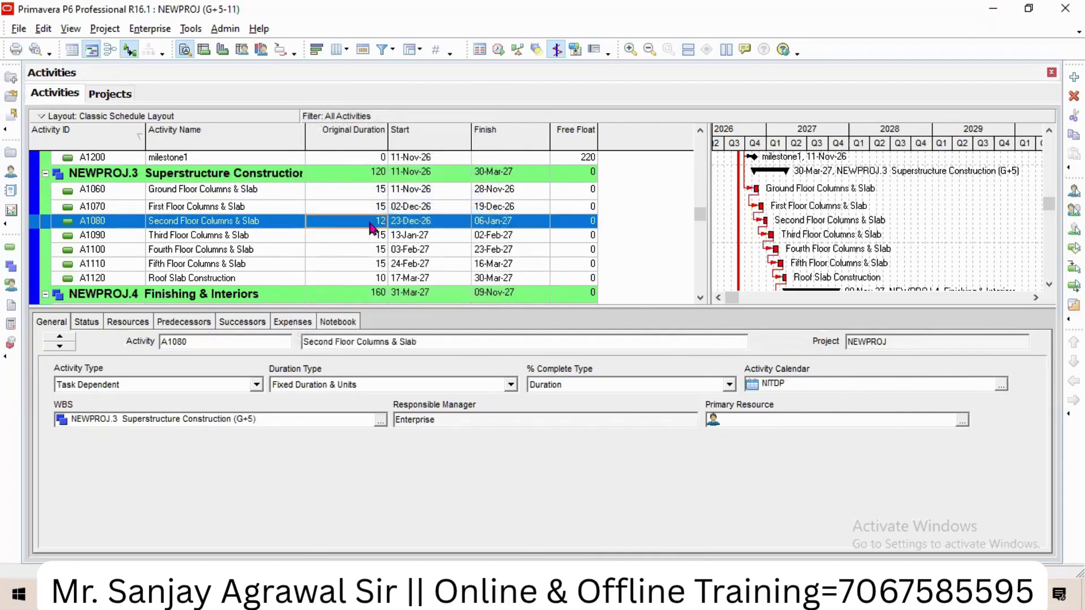
{"action": "left_click", "coordinate": [369, 221]}
{"action": "type", "text": "15"}
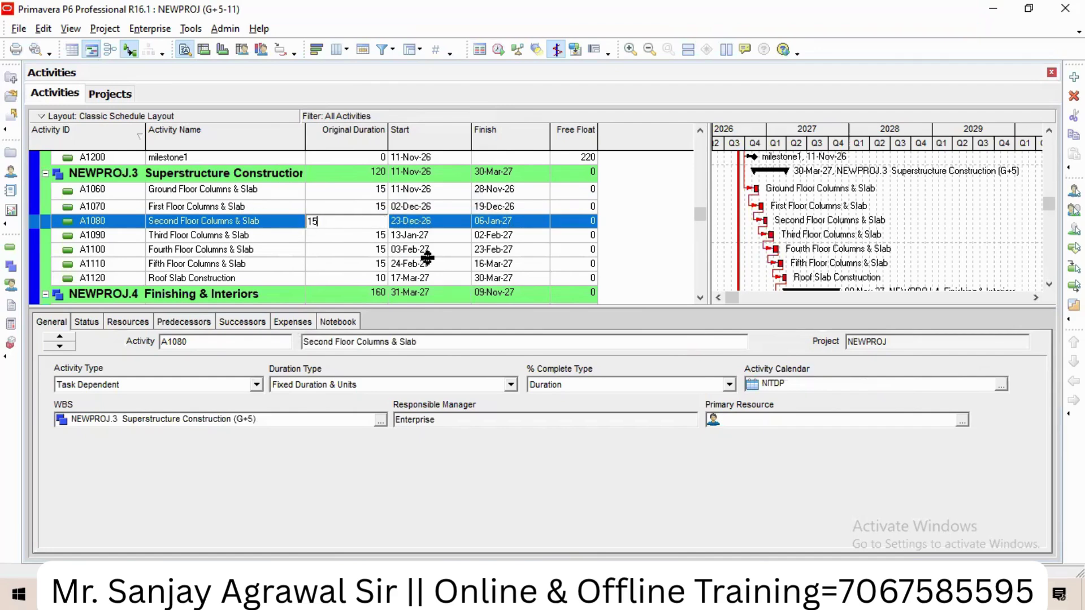
{"action": "key", "text": "Return"}
Step: Assign the NITDP calendar to Third Floor Columns & Slab (A1090) and set its original duration to 15
{"action": "left_click", "coordinate": [386, 236]}
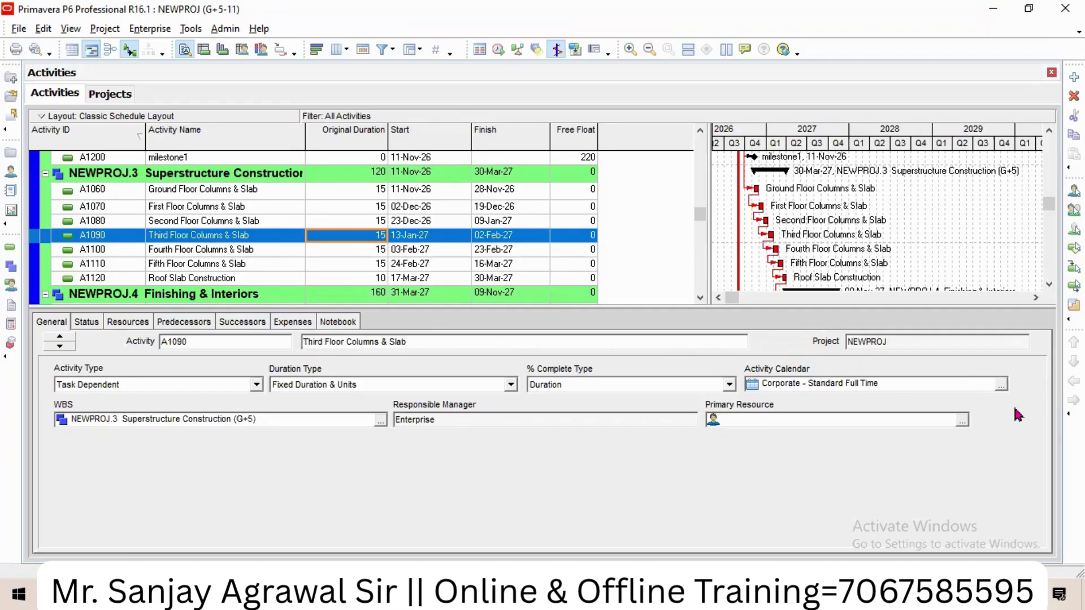
{"action": "left_click", "coordinate": [1002, 386]}
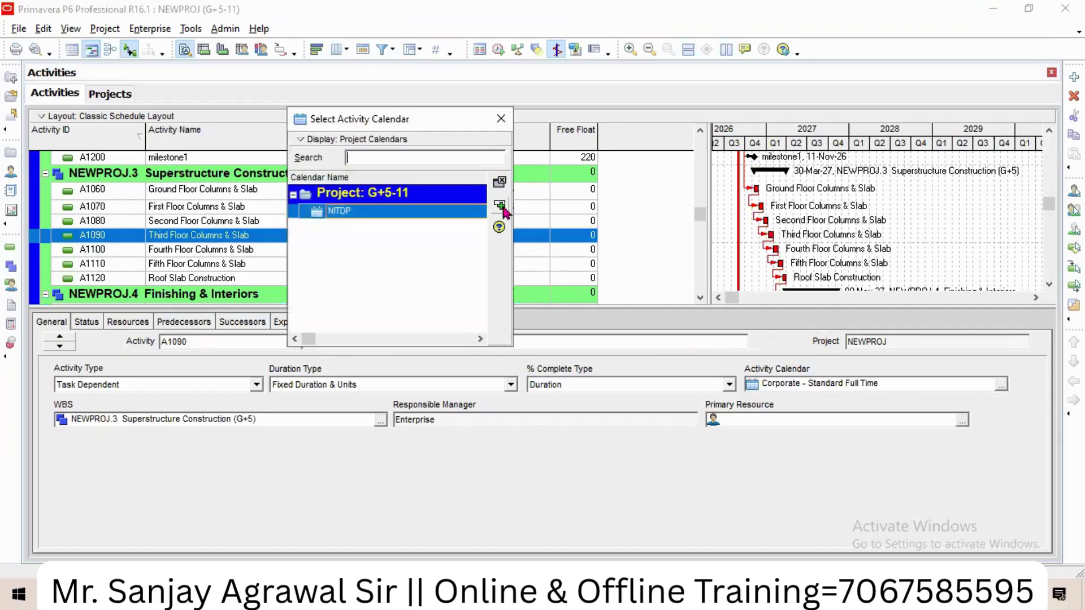
{"action": "left_click", "coordinate": [501, 206]}
{"action": "left_click", "coordinate": [377, 235]}
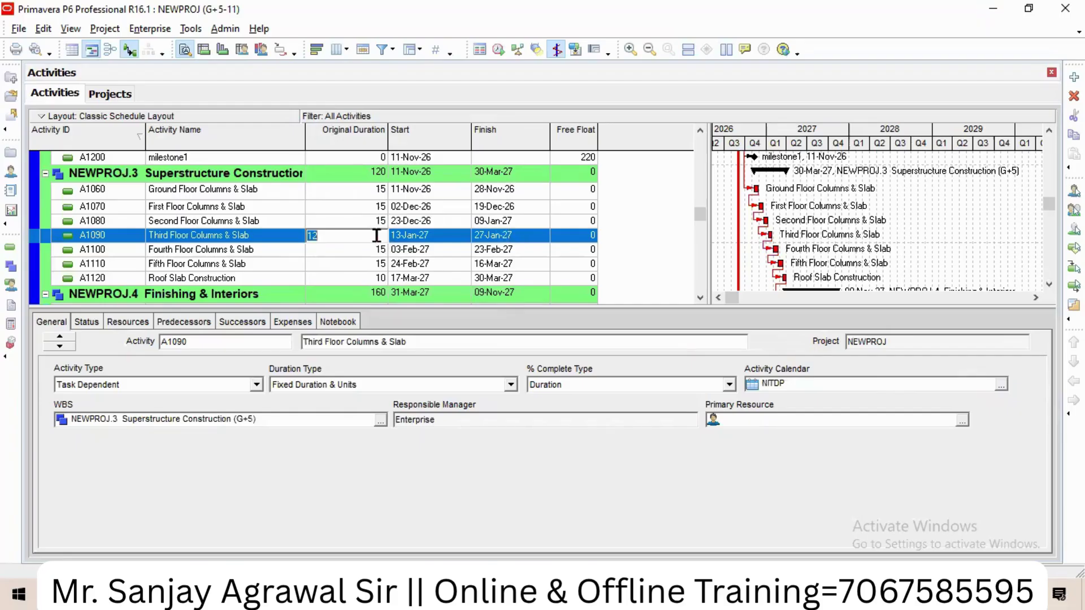
{"action": "type", "text": "15"}
{"action": "key", "text": "Return"}
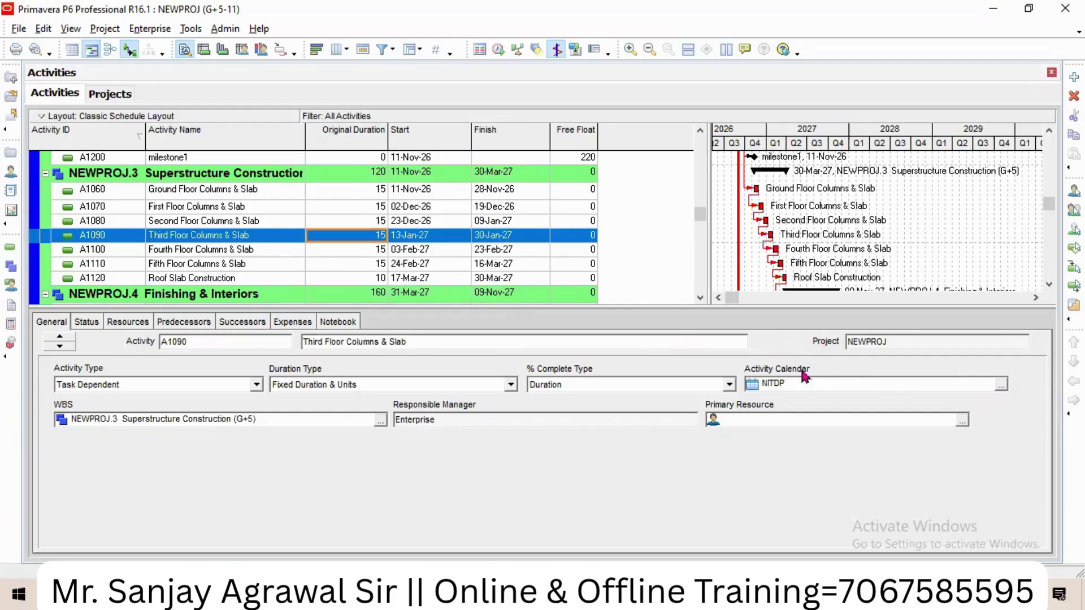
Step: Assign the NITDP calendar to Fourth Floor Columns & Slab (A1100) and set its original duration to 15
{"action": "left_click", "coordinate": [363, 253]}
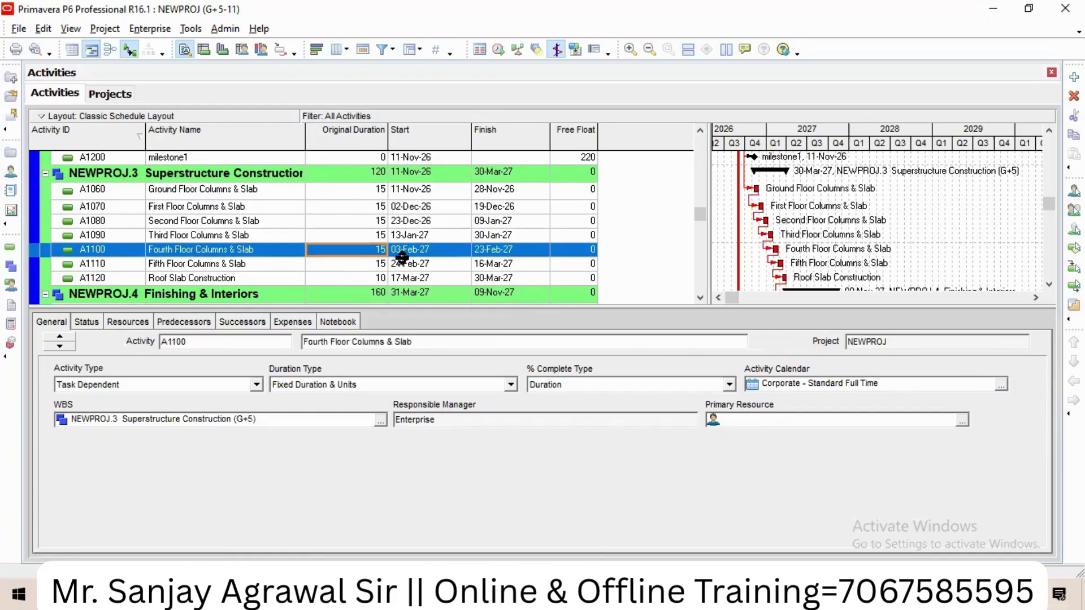
{"action": "left_click", "coordinate": [1001, 385]}
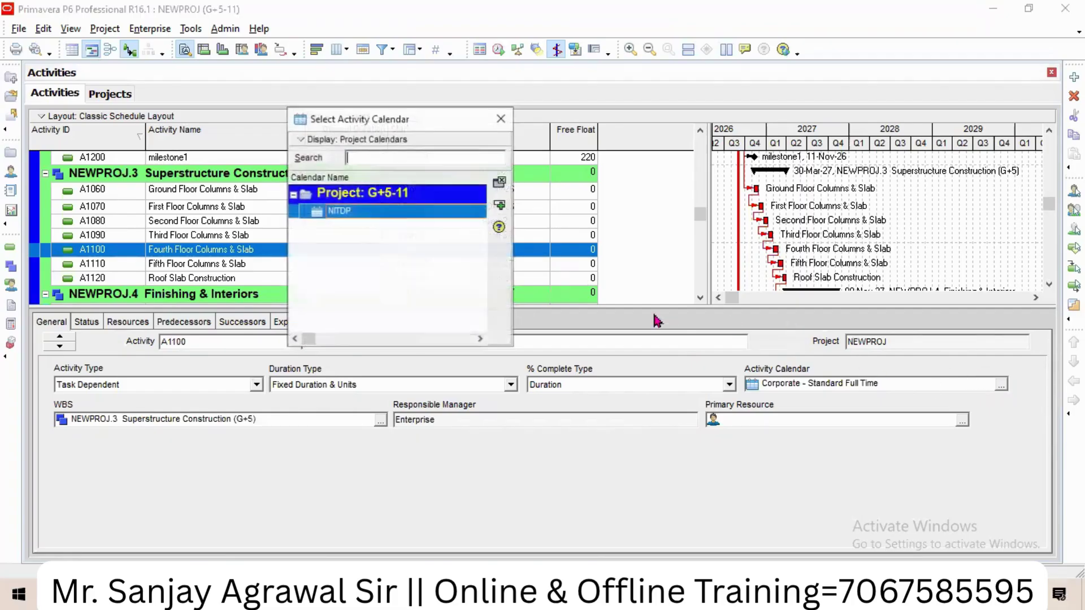
{"action": "left_click", "coordinate": [501, 208]}
{"action": "left_click", "coordinate": [372, 249]}
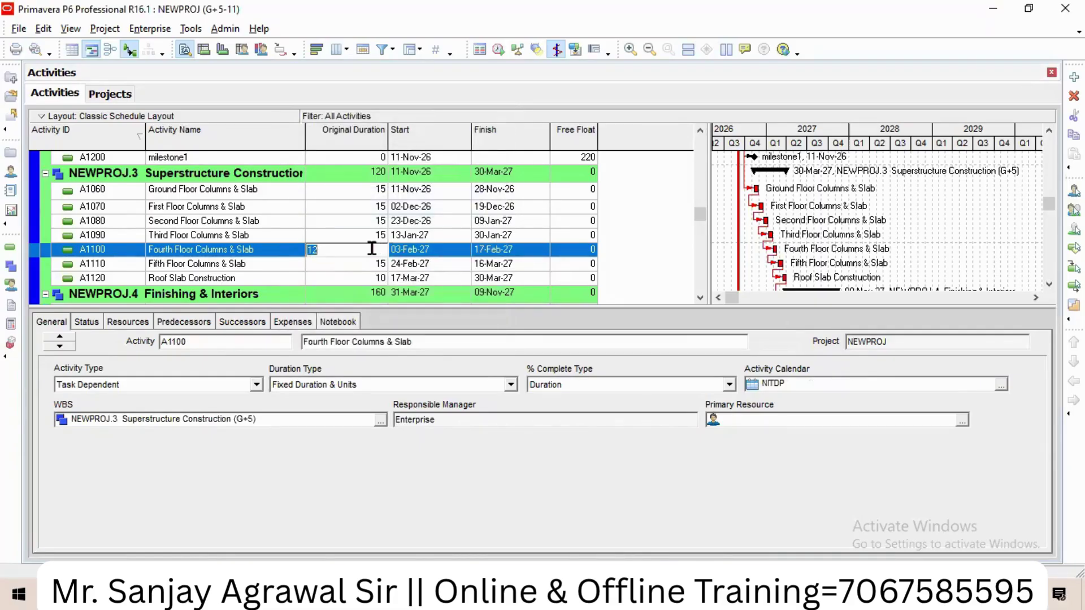
{"action": "type", "text": "1"}
{"action": "key", "text": "Return"}
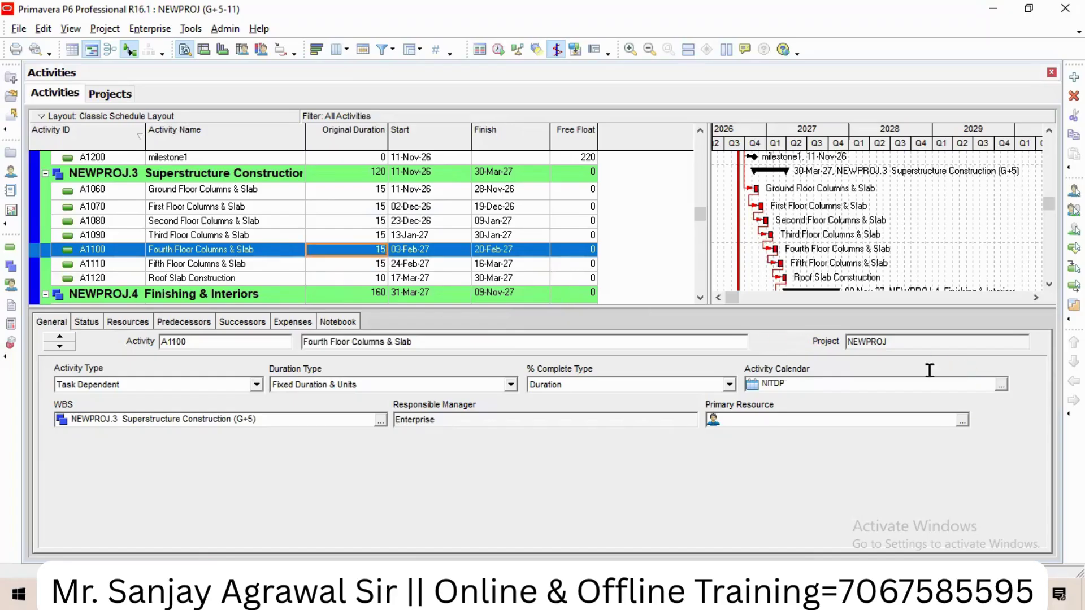
Step: Assign the NITDP calendar to Fifth Floor Columns & Slab (A1110) and set its original duration to 15
{"action": "key", "text": "Down"}
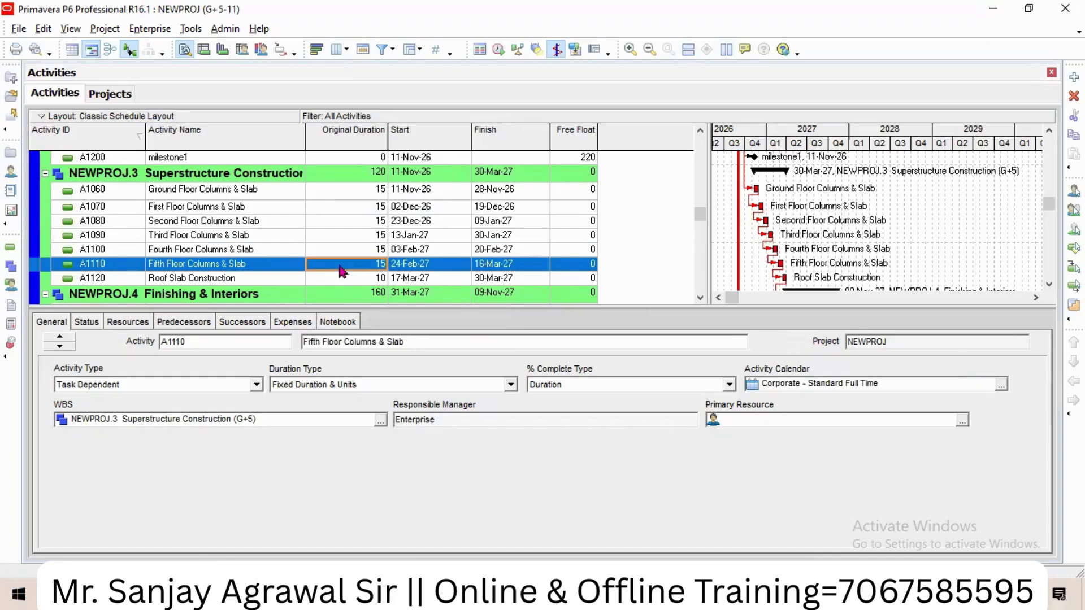
{"action": "left_click", "coordinate": [1001, 385]}
{"action": "left_click", "coordinate": [500, 204]}
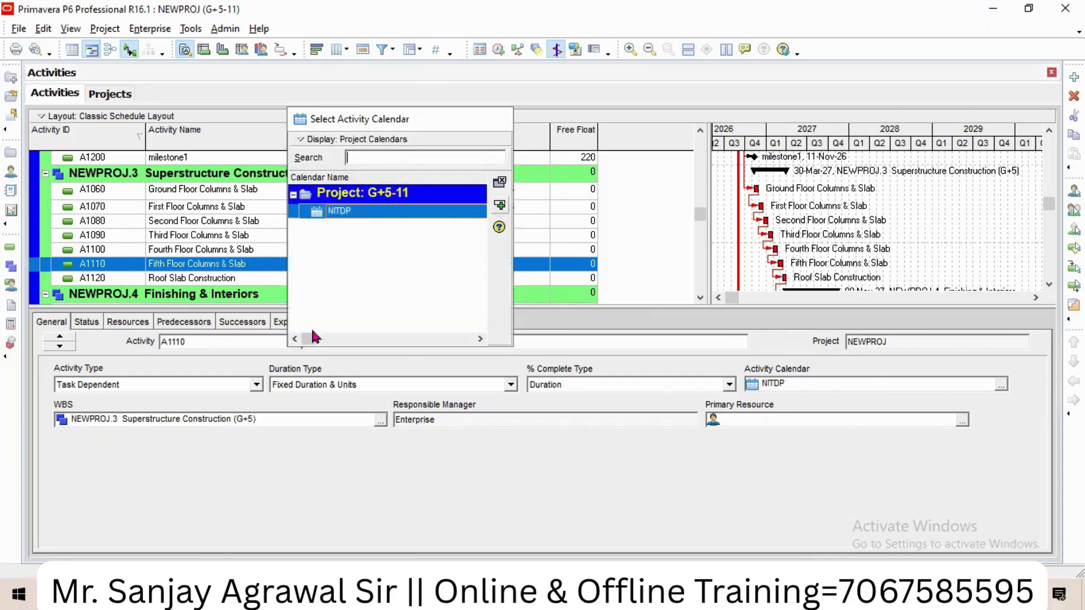
{"action": "left_click", "coordinate": [361, 264]}
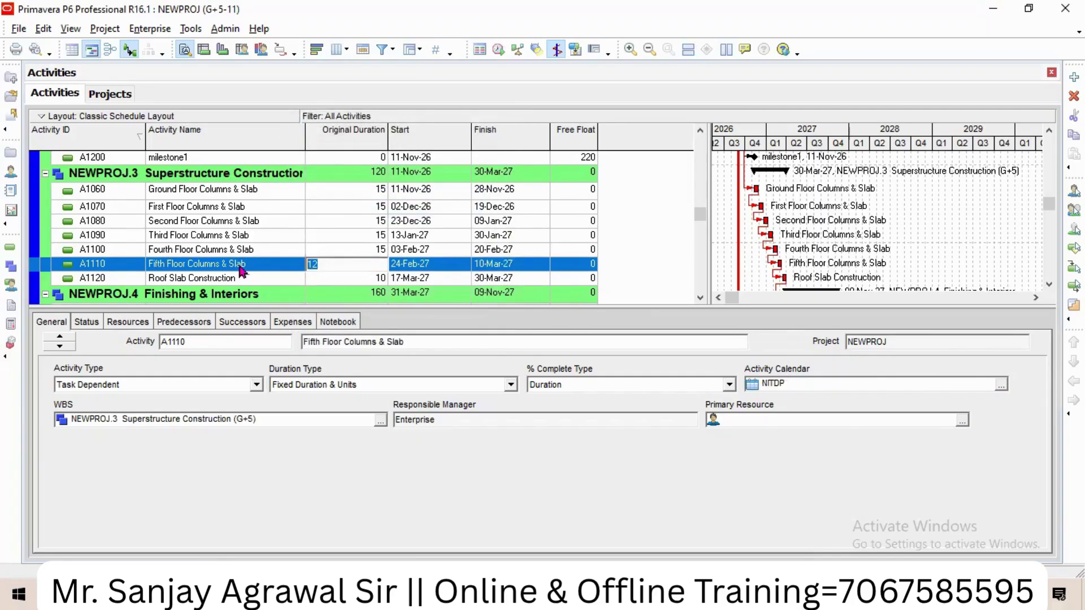
{"action": "type", "text": "1"}
{"action": "key", "text": "Return"}
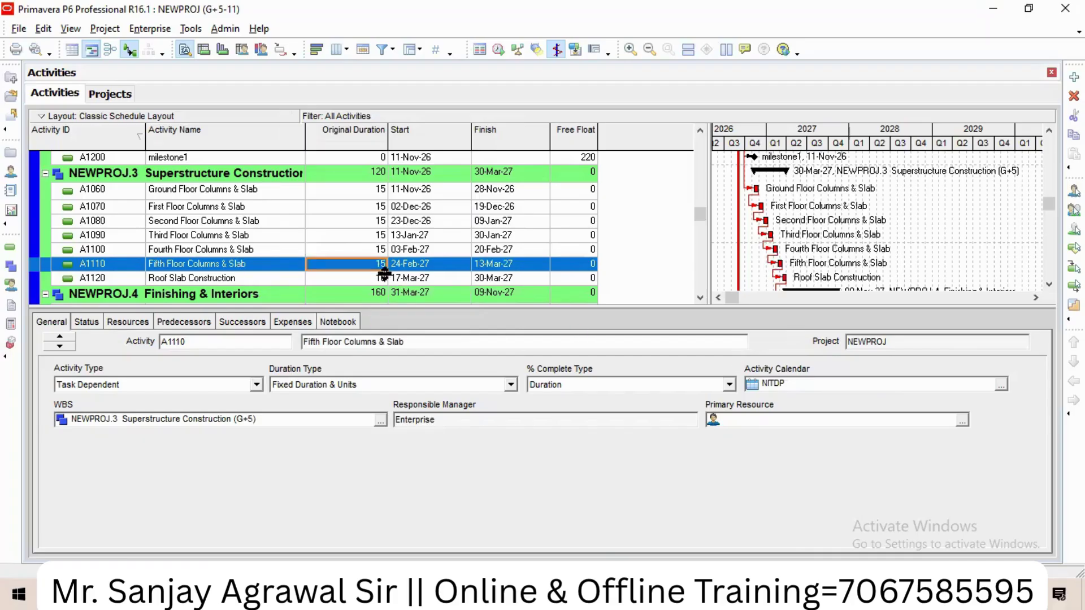
Step: Assign the NITDP calendar to Roof Slab Construction (A1120) and set its original duration to 10
{"action": "left_click", "coordinate": [356, 281]}
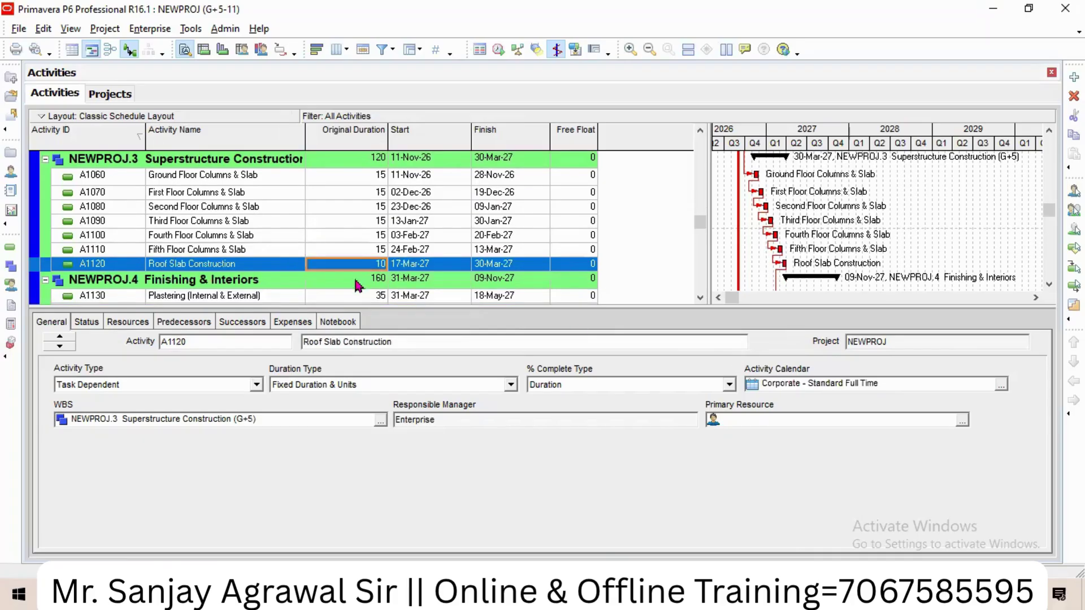
{"action": "left_click", "coordinate": [1001, 385]}
{"action": "left_click", "coordinate": [500, 210]}
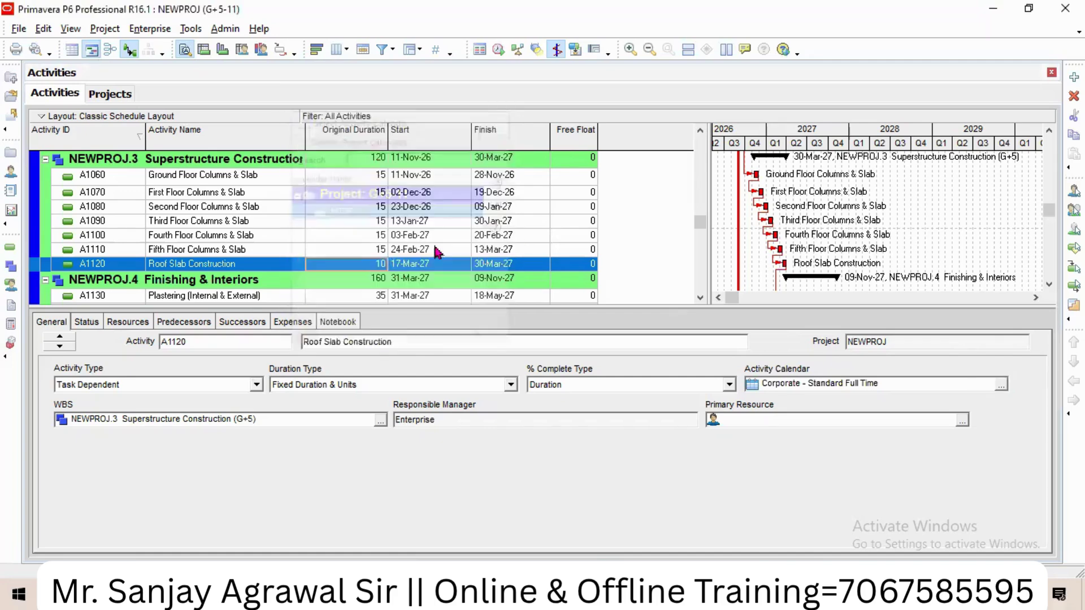
{"action": "left_click", "coordinate": [363, 269]}
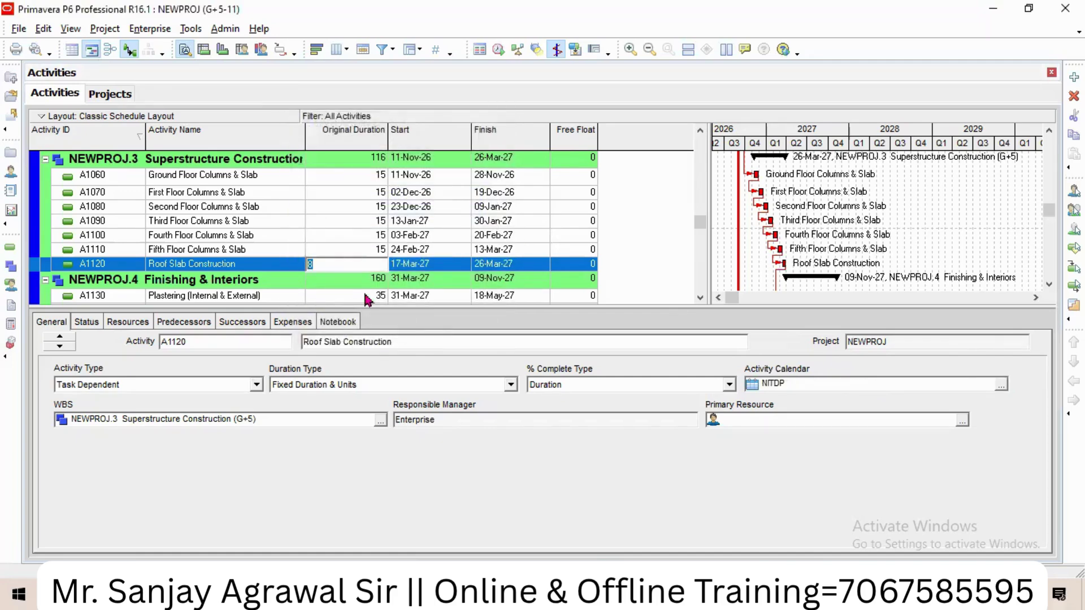
{"action": "type", "text": "10"}
{"action": "key", "text": "Return"}
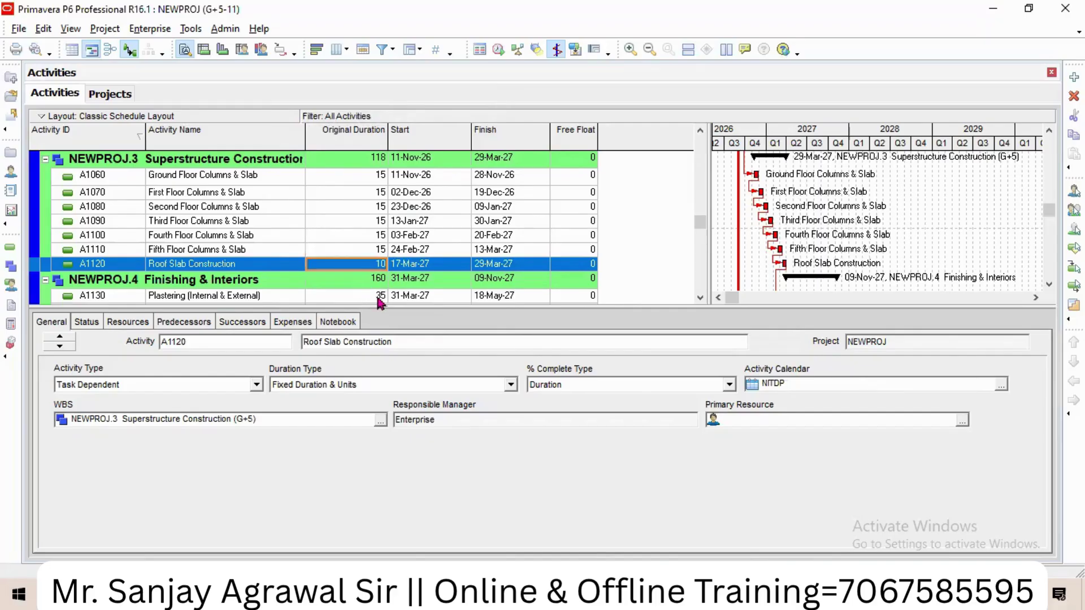
Step: Assign the NITDP calendar to Plastering (Internal & External) (A1130) and set its original duration to 35
{"action": "scroll", "coordinate": [363, 271], "scroll_direction": "down", "scroll_amount": 2}
{"action": "left_click", "coordinate": [365, 264]}
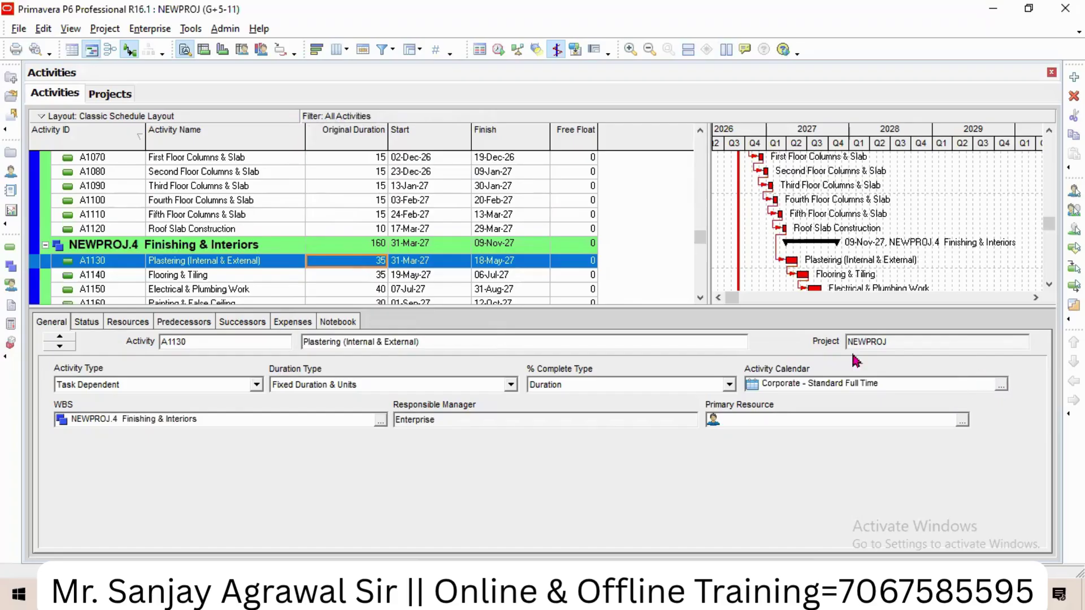
{"action": "left_click", "coordinate": [1001, 385]}
{"action": "left_click", "coordinate": [501, 205]}
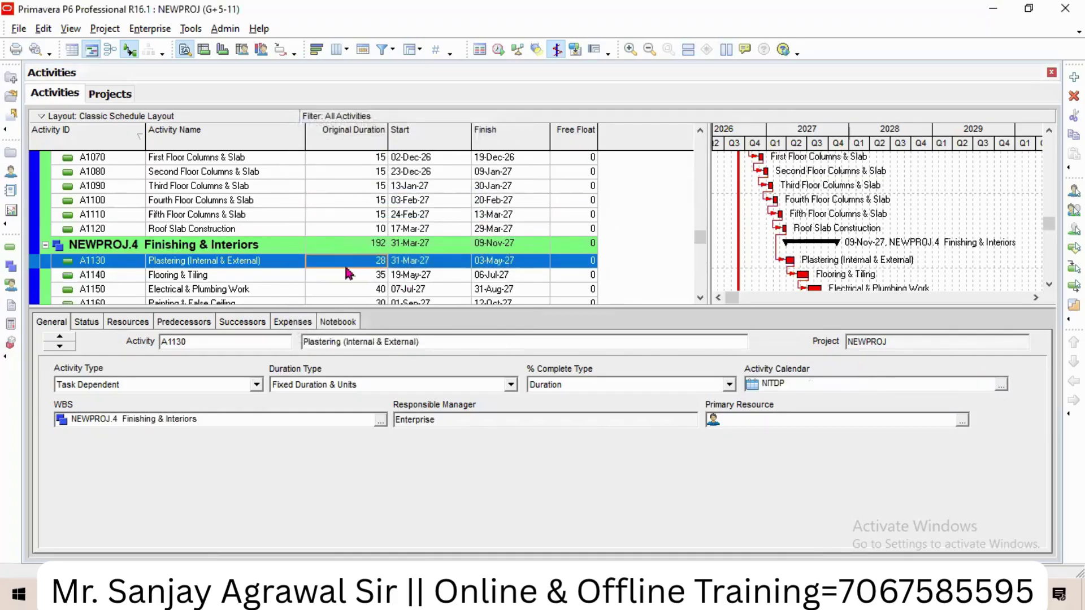
{"action": "left_click", "coordinate": [366, 260]}
{"action": "type", "text": "35"}
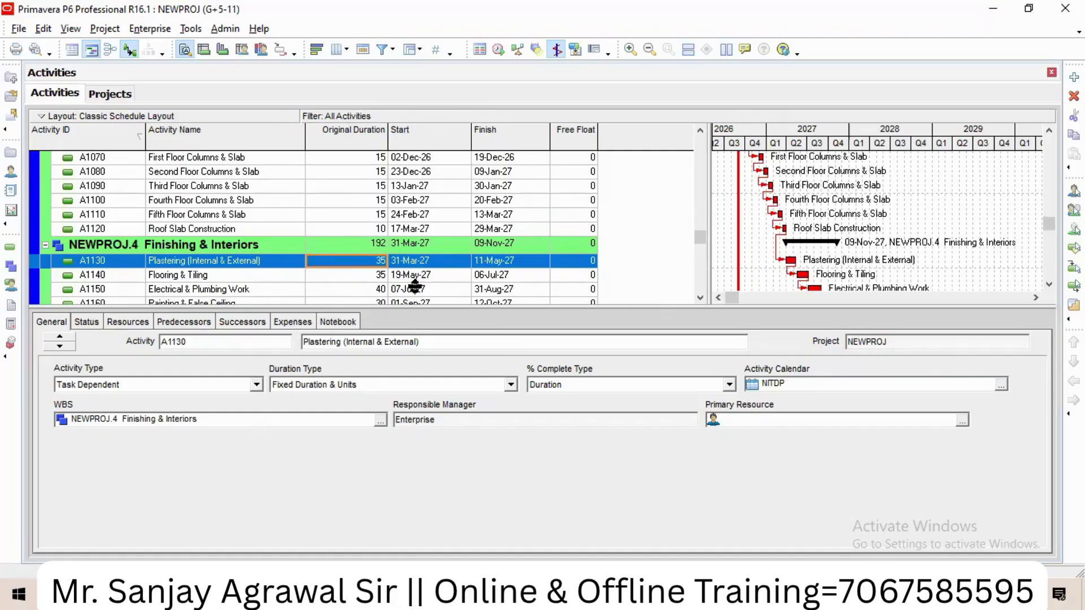
{"action": "key", "text": "Return"}
Step: Assign the NITDP calendar to Flooring & Tiling (A1140) and set its original duration to 35
{"action": "key", "text": "Down"}
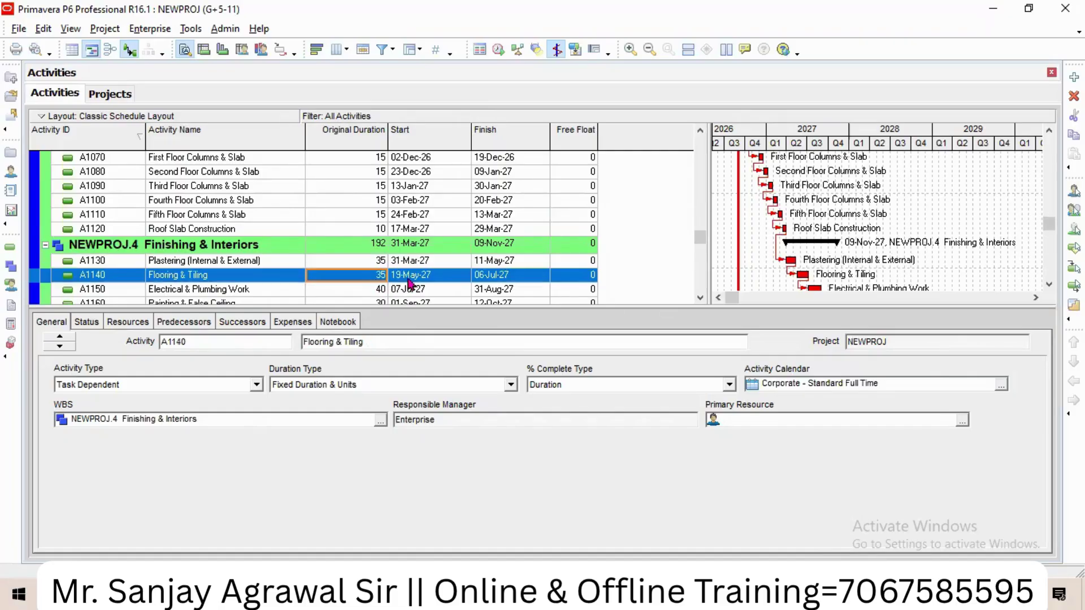
{"action": "left_click", "coordinate": [1001, 384]}
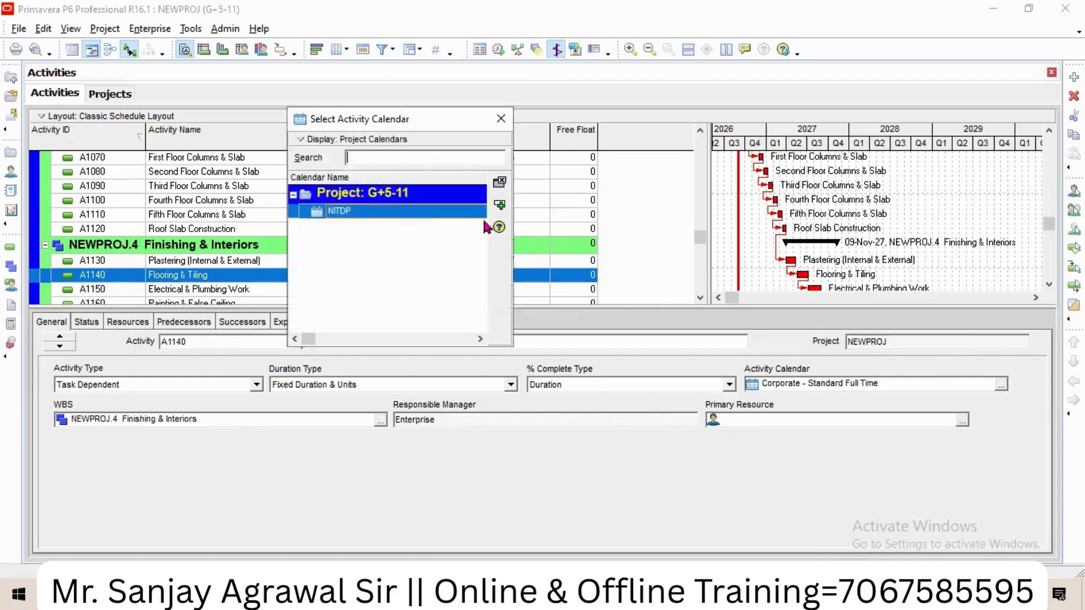
{"action": "left_click", "coordinate": [501, 211]}
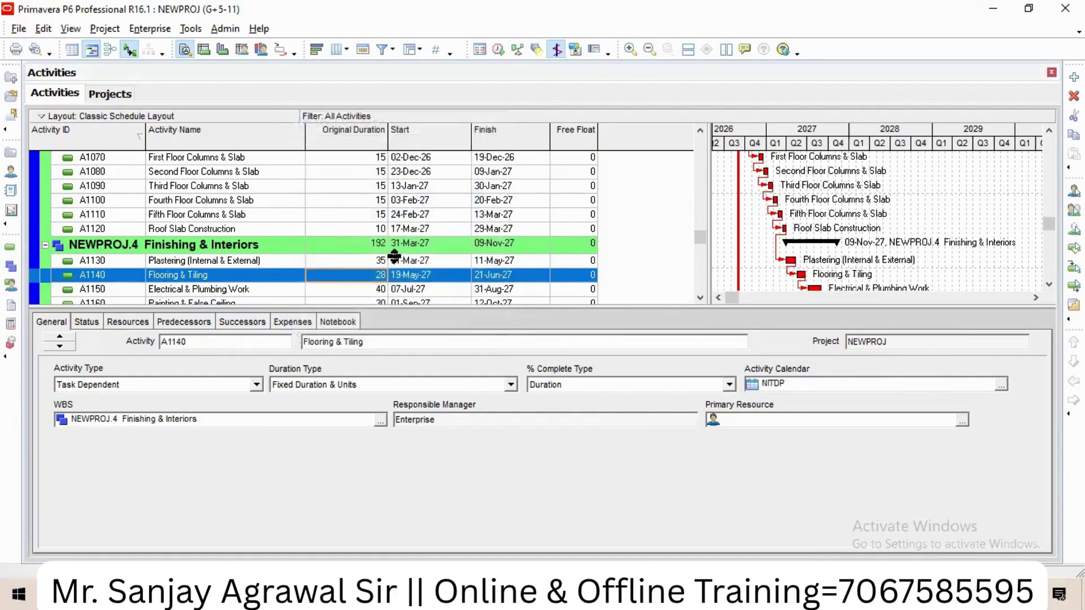
{"action": "left_click", "coordinate": [367, 274]}
{"action": "type", "text": "35"}
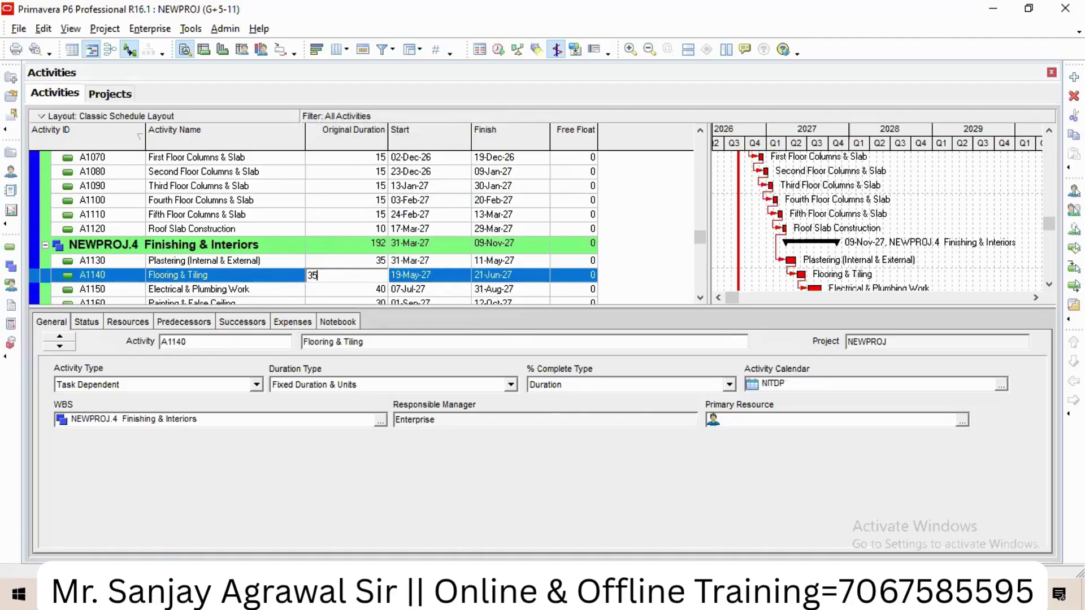
{"action": "key", "text": "Return"}
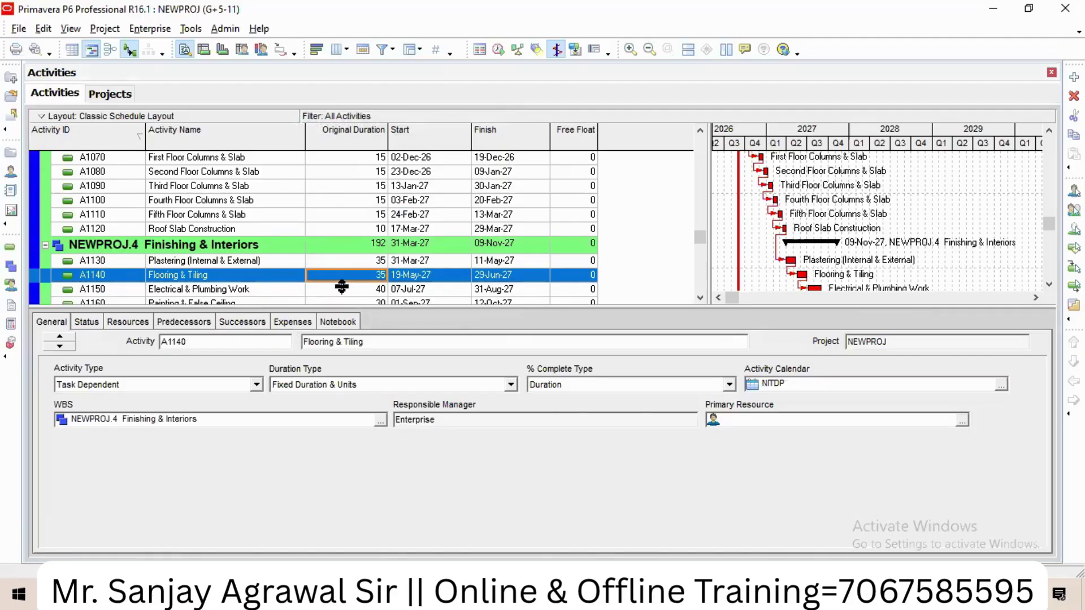